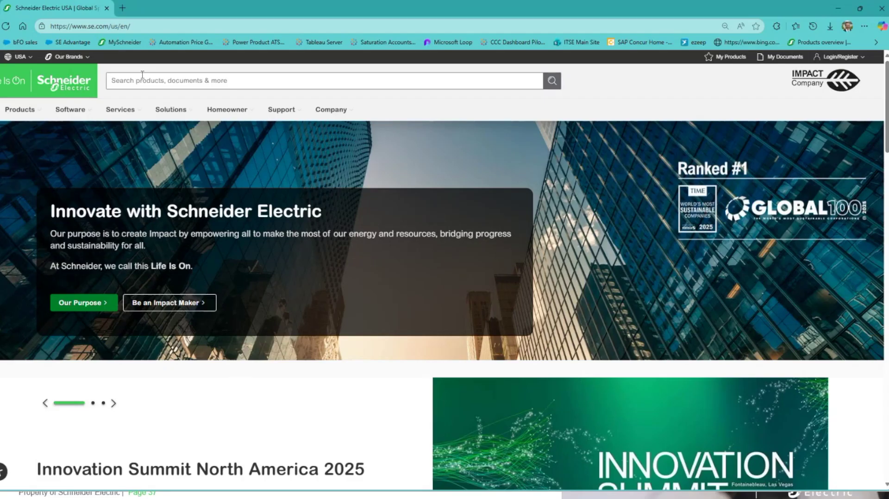
- Open mySchneider and log in with the Schneider Electric single sign-on option
left_click(123, 44)
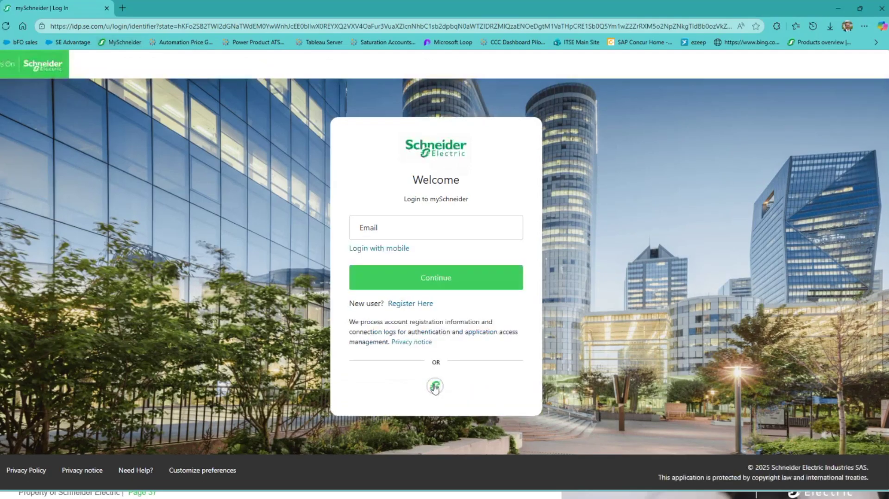
left_click(435, 387)
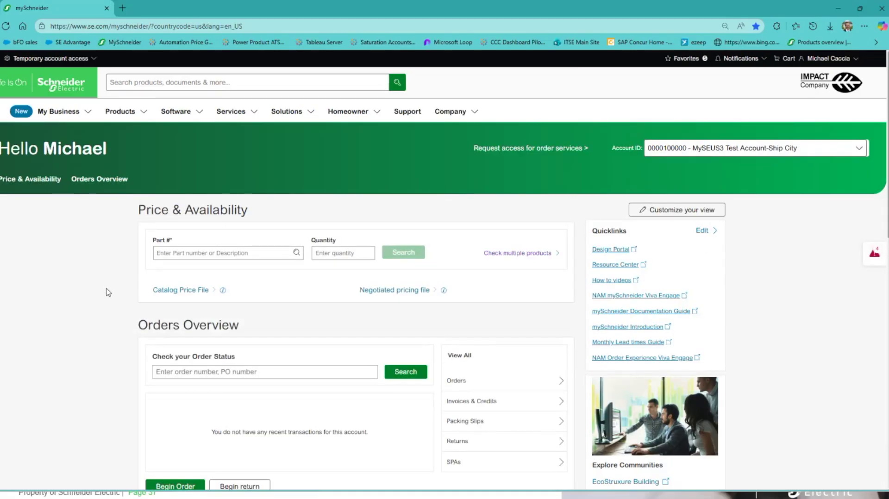
- Open the Modicon PLC Configurator from the Product Configurators under the product tools and resources
left_click(118, 115)
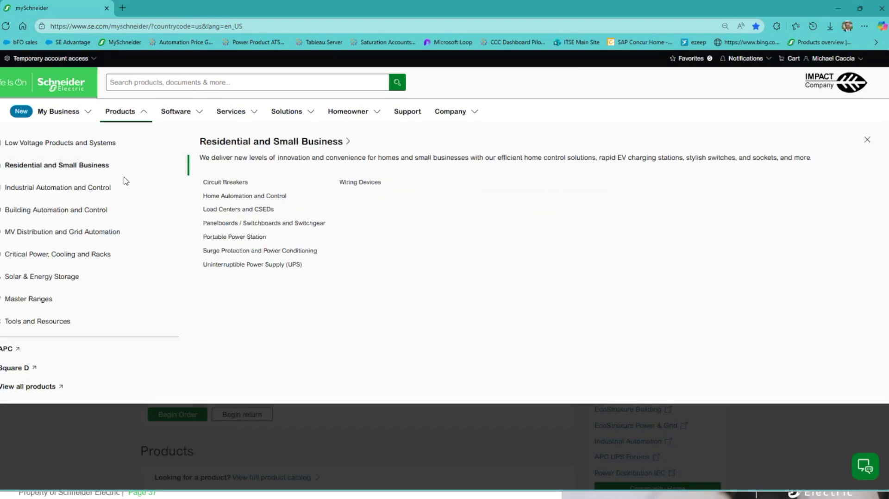
left_click(35, 322)
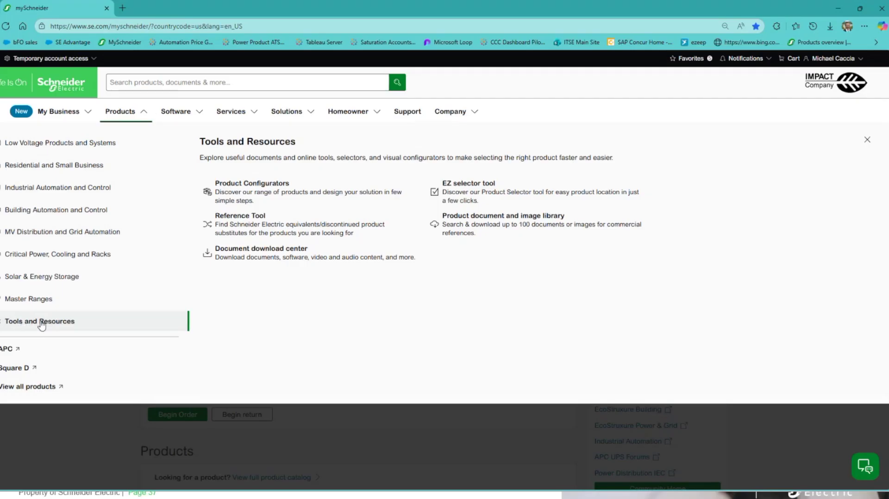
left_click(55, 188)
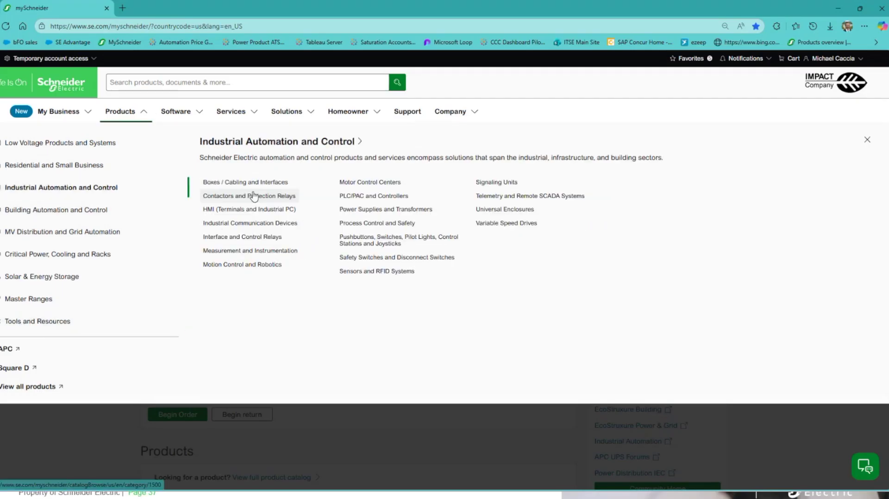
left_click(46, 325)
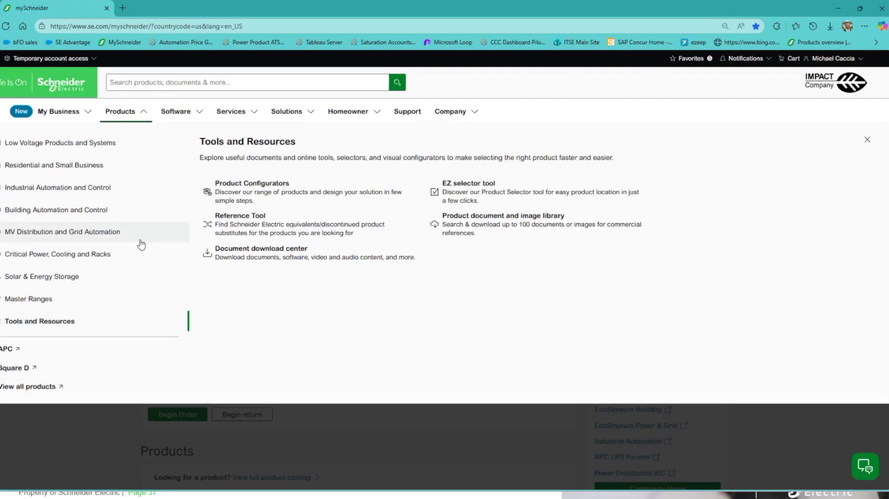
left_click(245, 190)
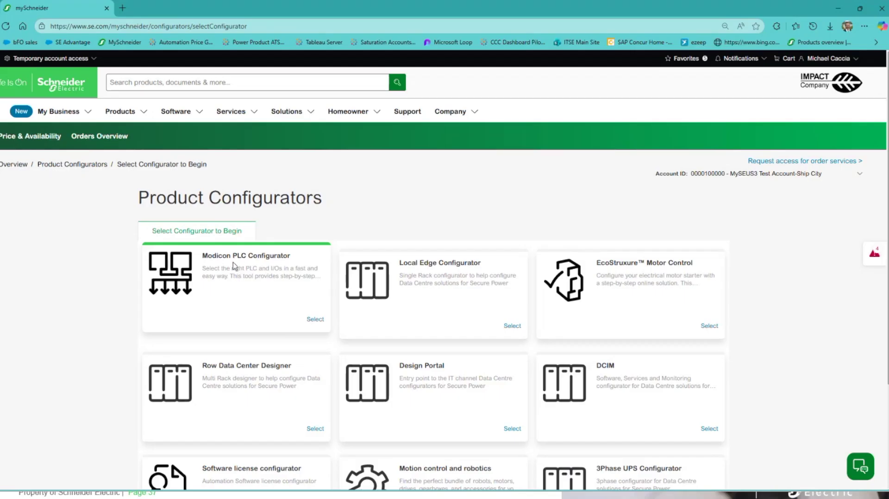
left_click(315, 320)
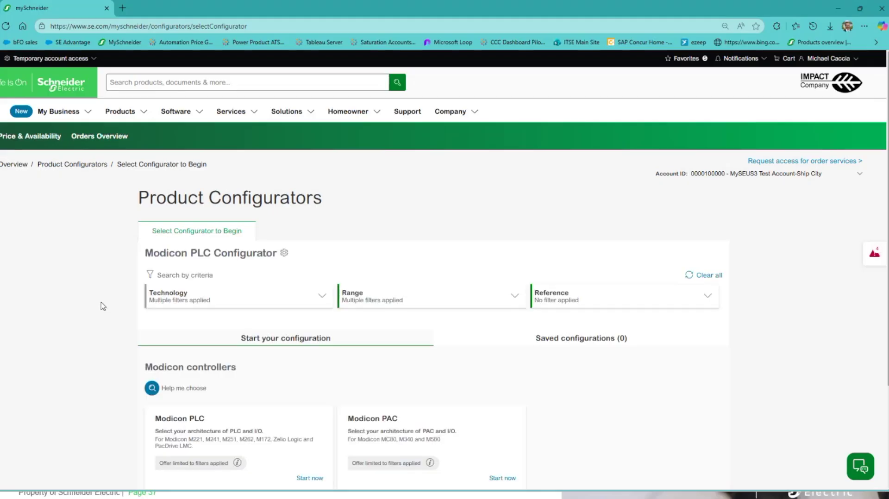
- Clear the preset range filters and filter the configurator by the Modicon Edge IO NTS range
left_click(324, 298)
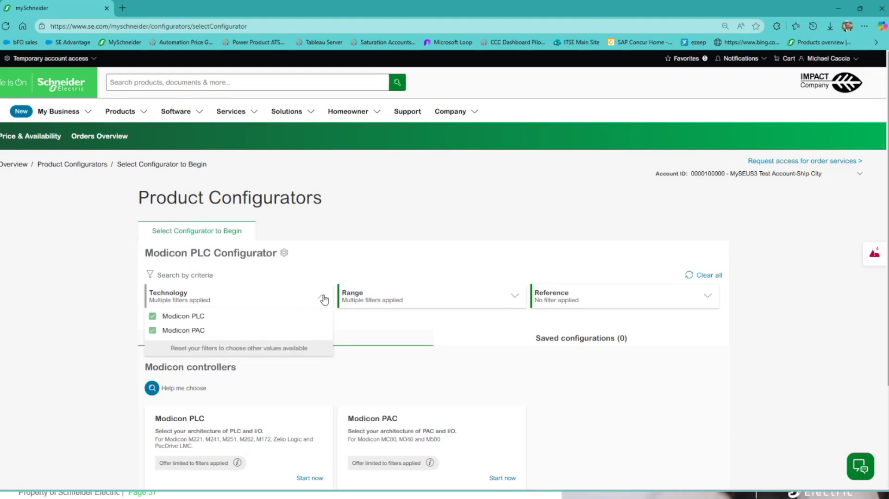
left_click(517, 300)
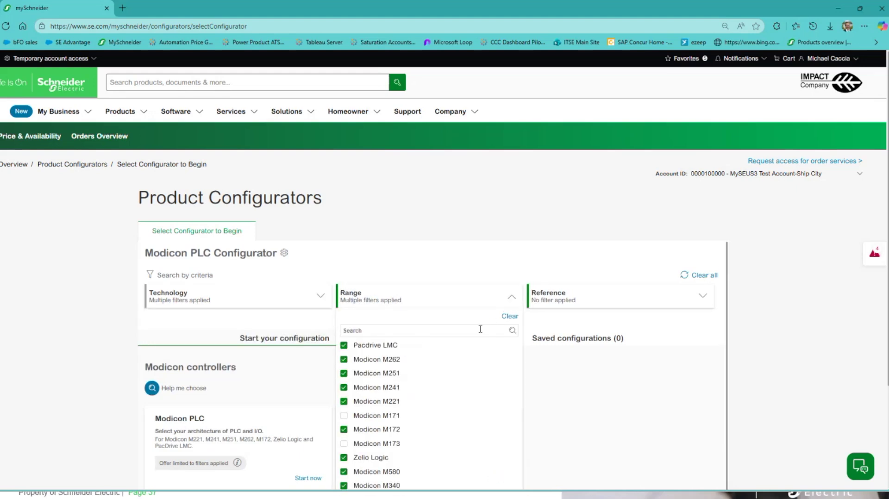
left_click(511, 318)
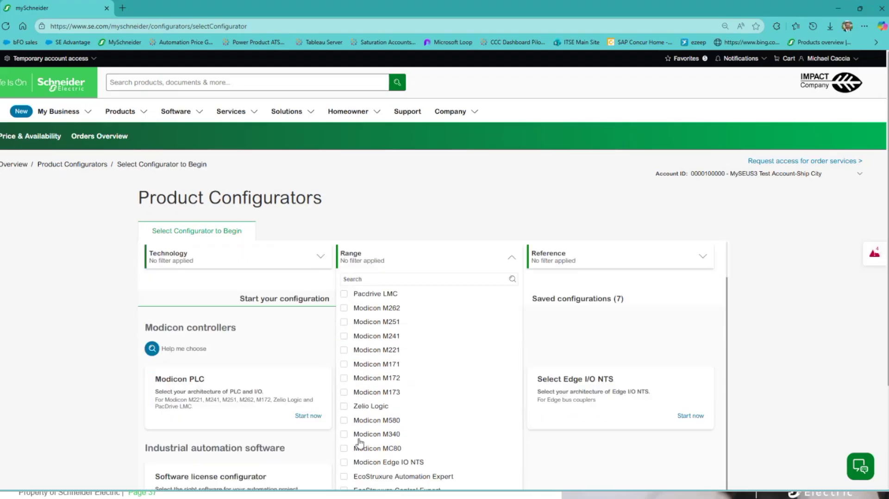
left_click(344, 463)
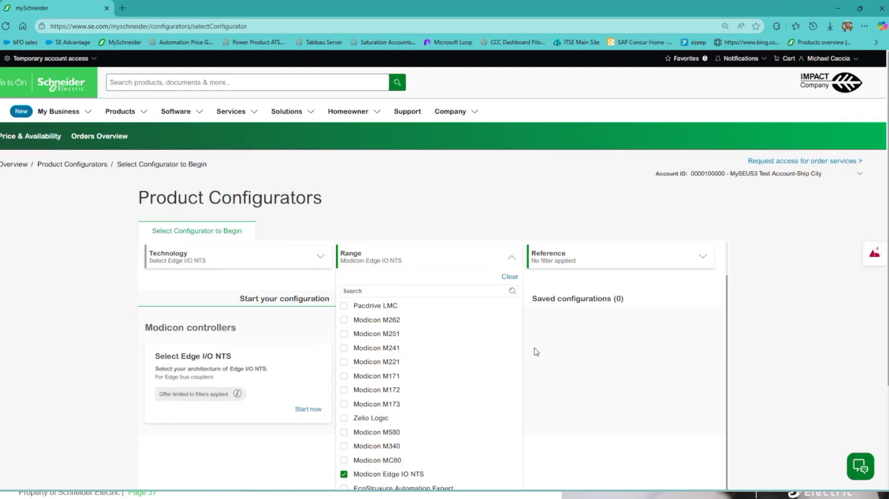
left_click(554, 351)
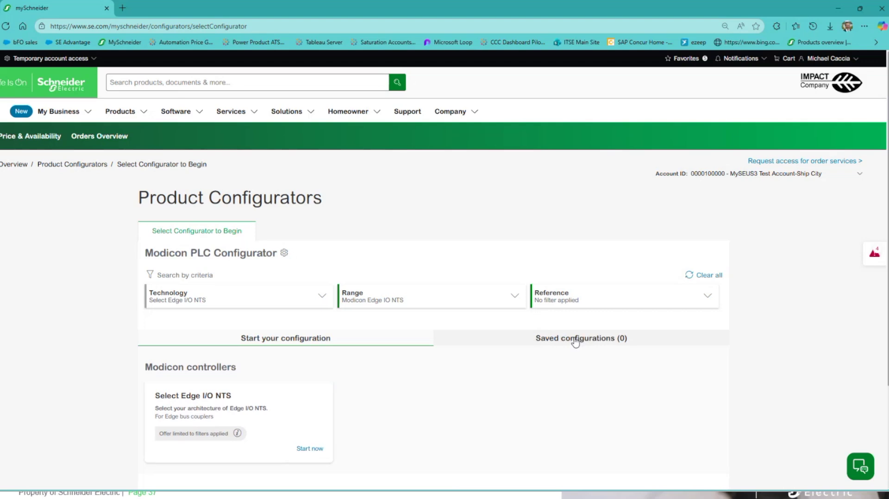
- Start a new Edge I/O NTS configuration and set the page zoom to 80%
left_click(310, 446)
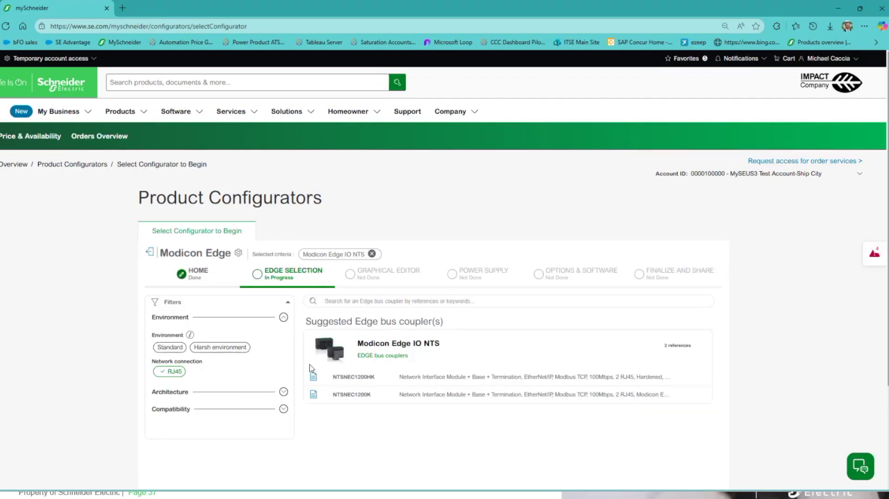
scroll(309, 368, "down", 2)
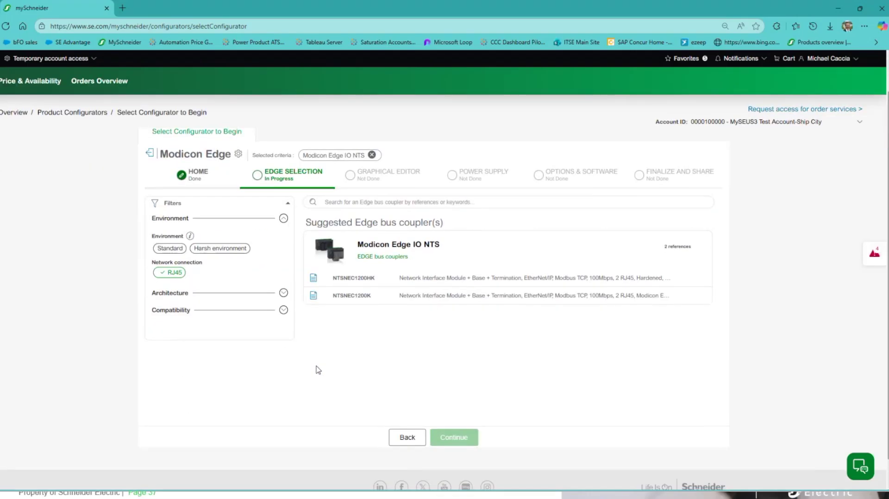
key("ctrl+minus")
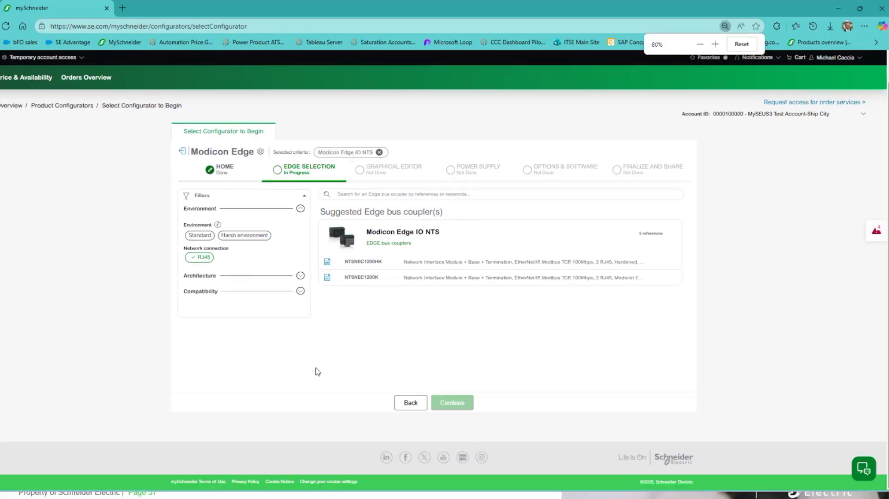
scroll(120, 310, "up", 2)
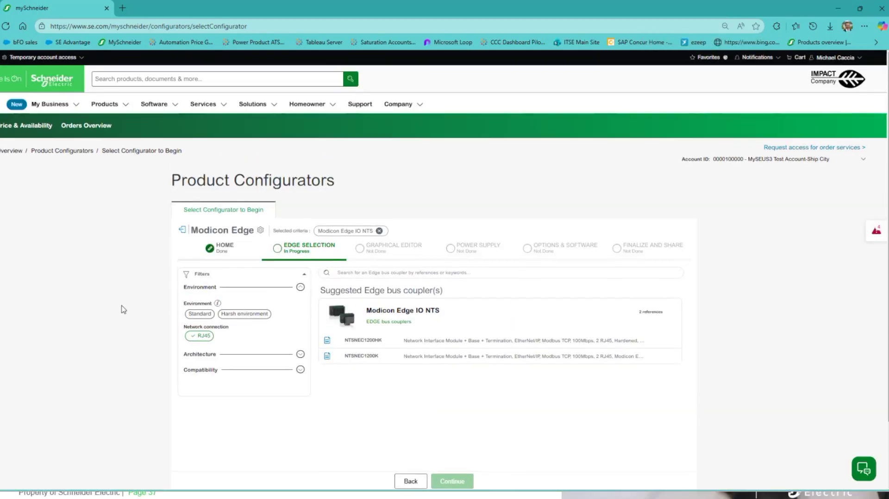
- Check the length unit preferences and return from the cancel-configuration prompt to the Edge selection
left_click(260, 232)
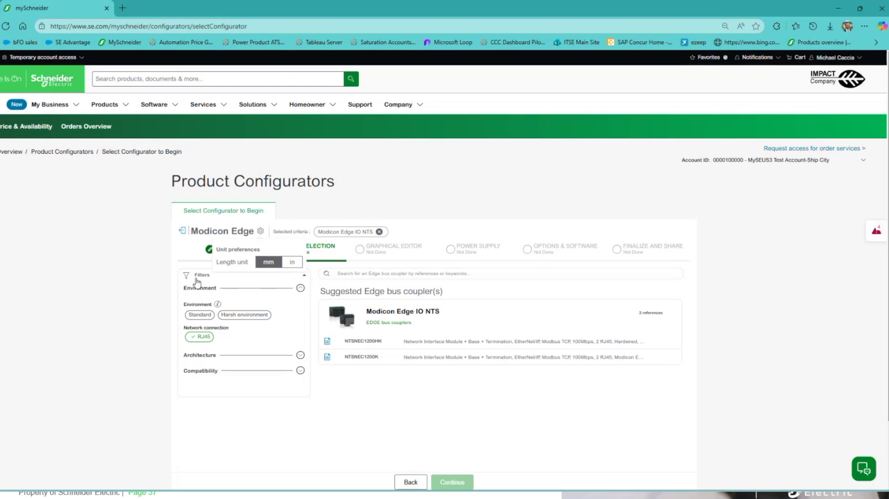
left_click(194, 260)
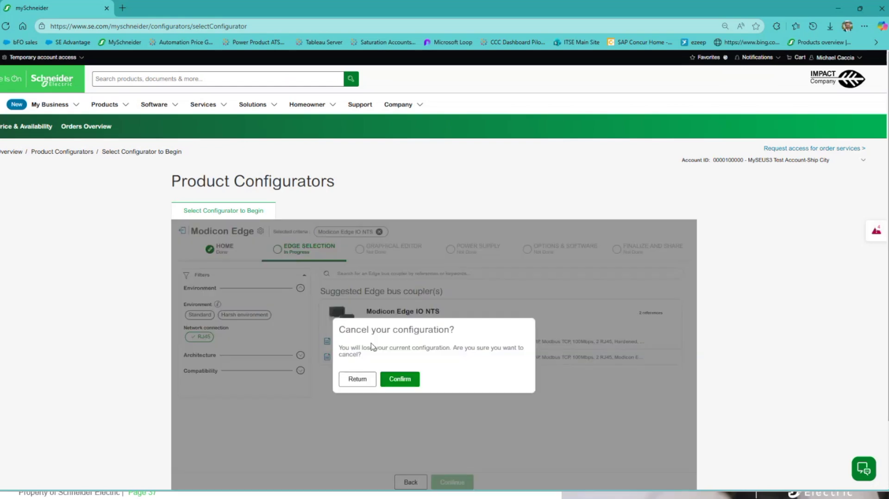
left_click(361, 381)
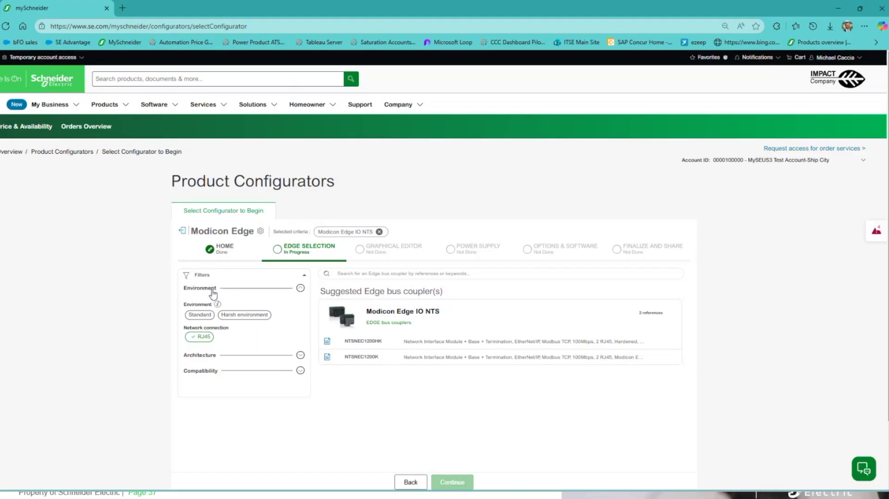
- Filter the suggested Edge bus couplers by the Standard environment
left_click(300, 290)
left_click(300, 290)
left_click(199, 315)
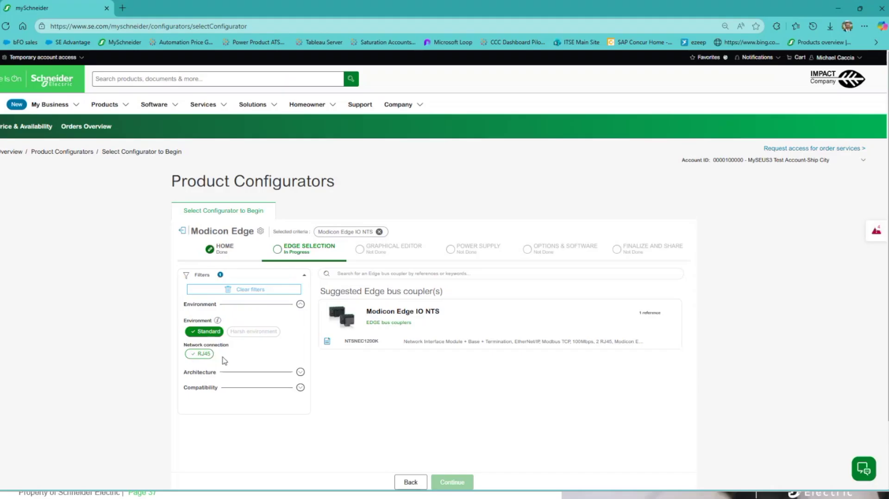
- Examine the Architecture and Compatibility filter options for protocols, expected usage, programming software and PLCs
left_click(300, 372)
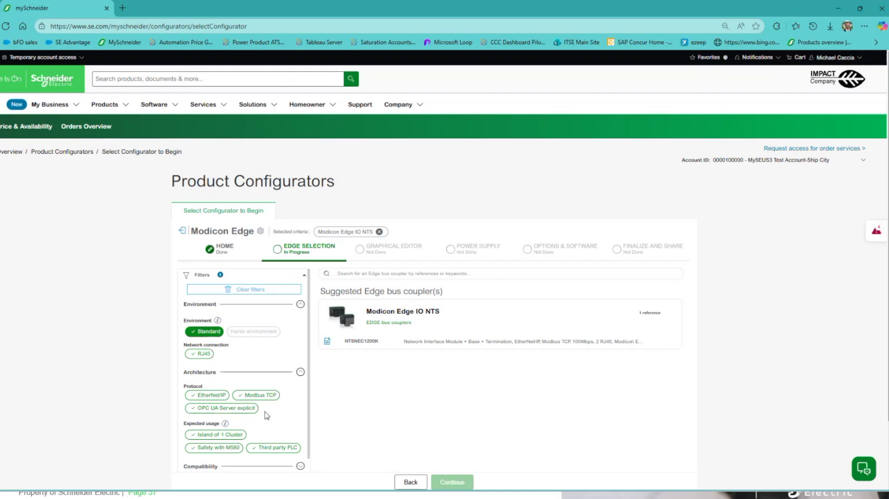
scroll(267, 415, "down", 1)
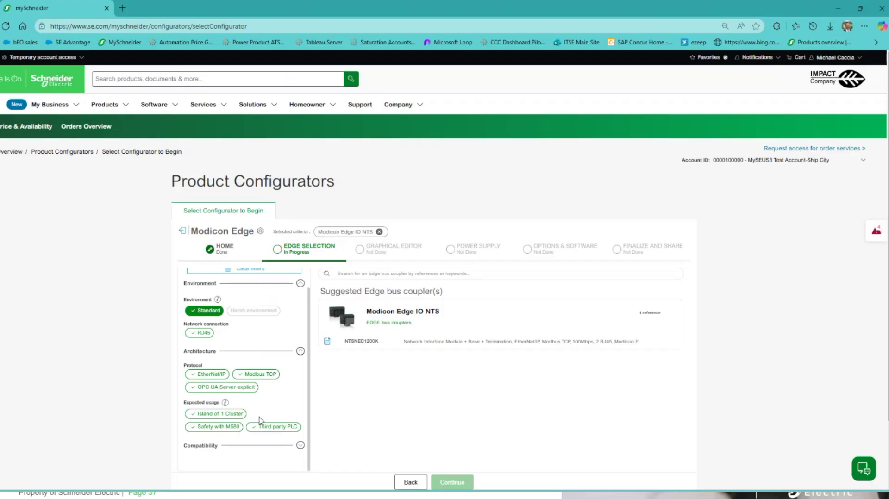
left_click(300, 445)
scroll(231, 456, "down", 1)
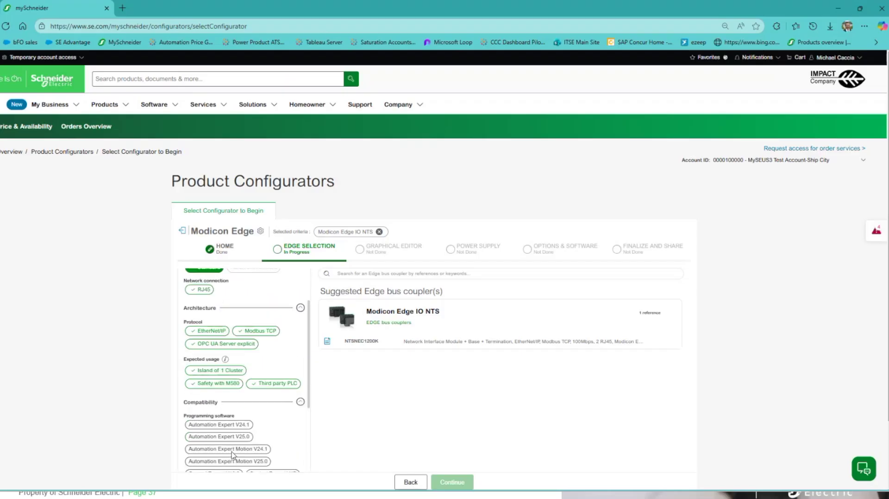
scroll(232, 455, "down", 2)
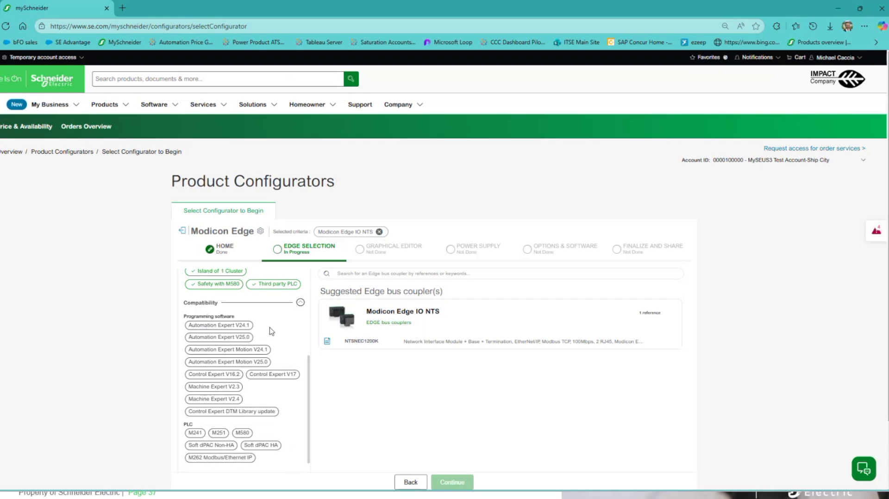
scroll(246, 325, "up", 5)
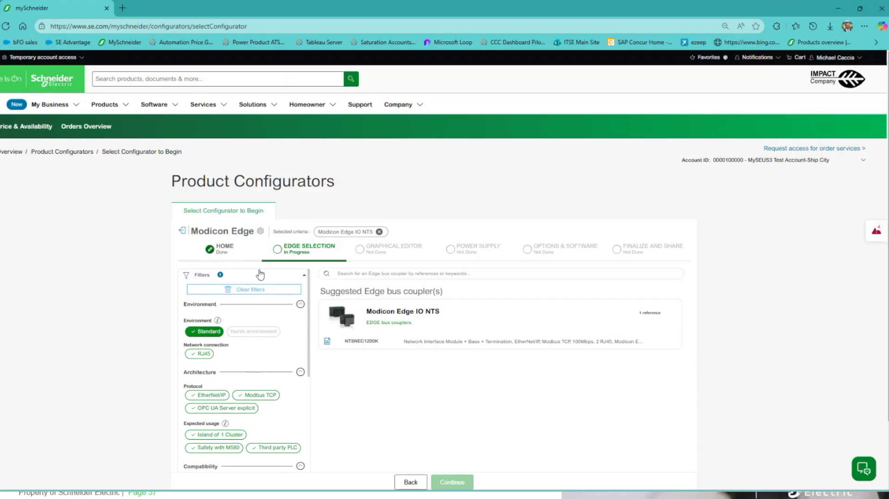
- Clear the filters, select the NTSNEC1200K bus coupler and continue to the graphical editor
left_click(241, 291)
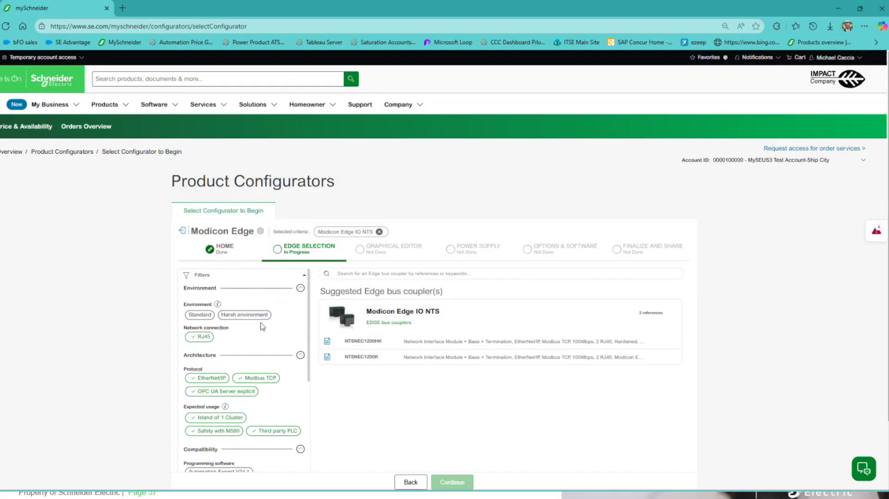
left_click(362, 360)
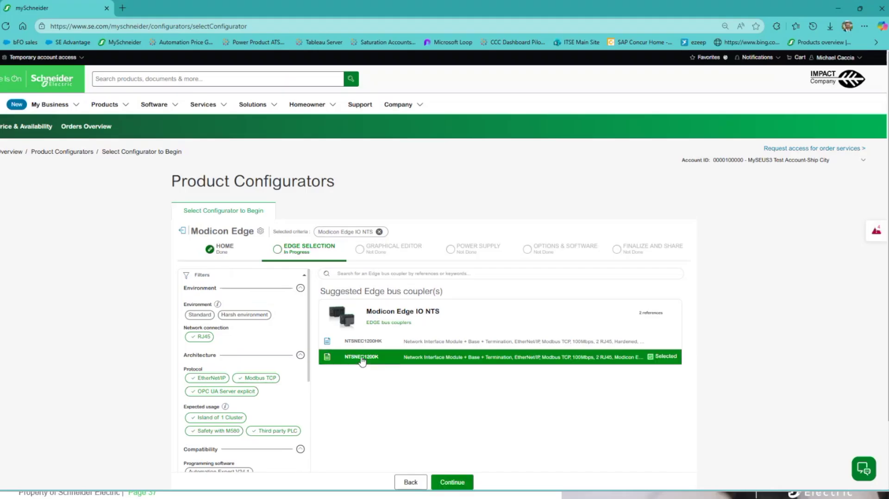
left_click(454, 482)
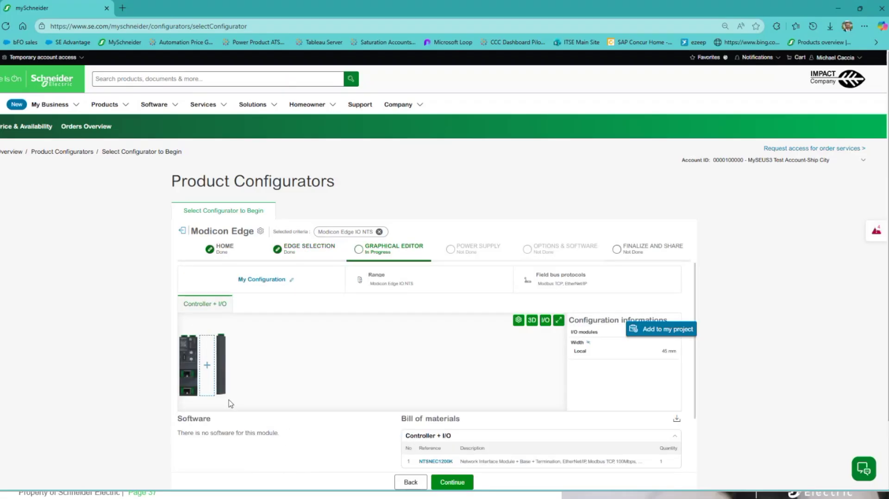
- Open the module selection for the empty slot beside the bus coupler
key("ctrl+plus")
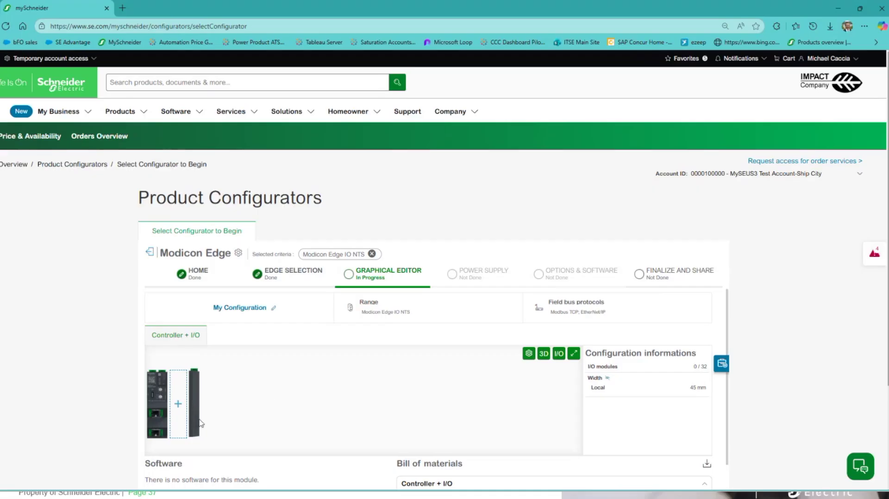
scroll(200, 423, "down", 1)
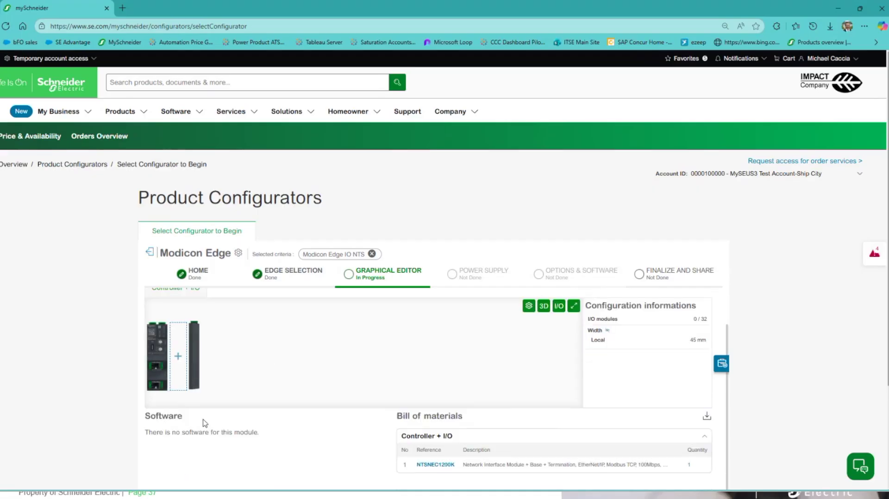
left_click(179, 346)
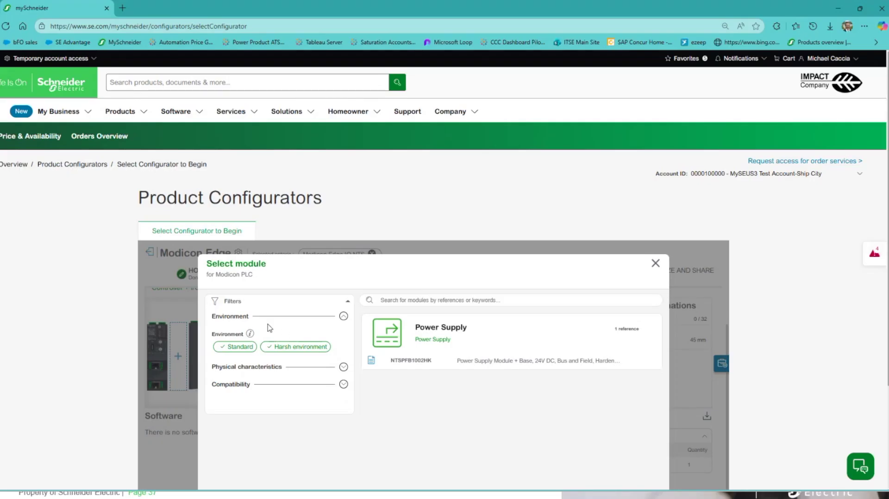
- Examine the Physical characteristics and Compatibility filter options for the power supply module
left_click(343, 366)
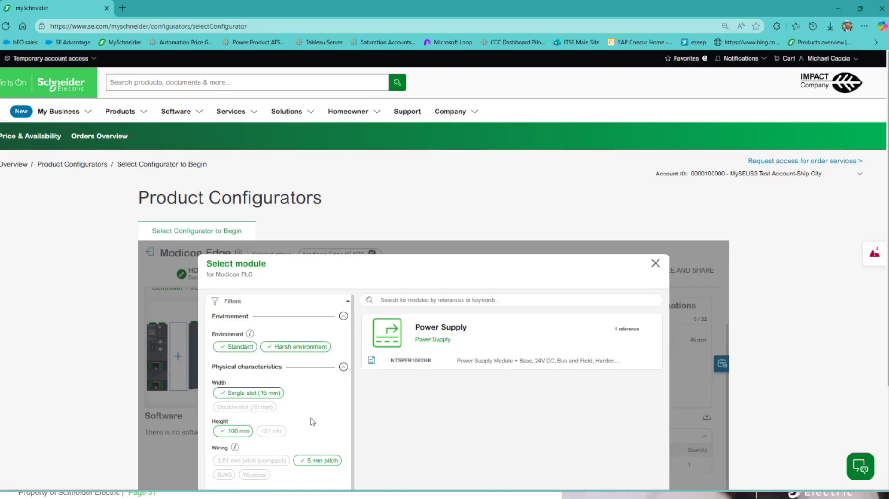
scroll(314, 420, "down", 1)
scroll(325, 407, "up", 1)
left_click(343, 367)
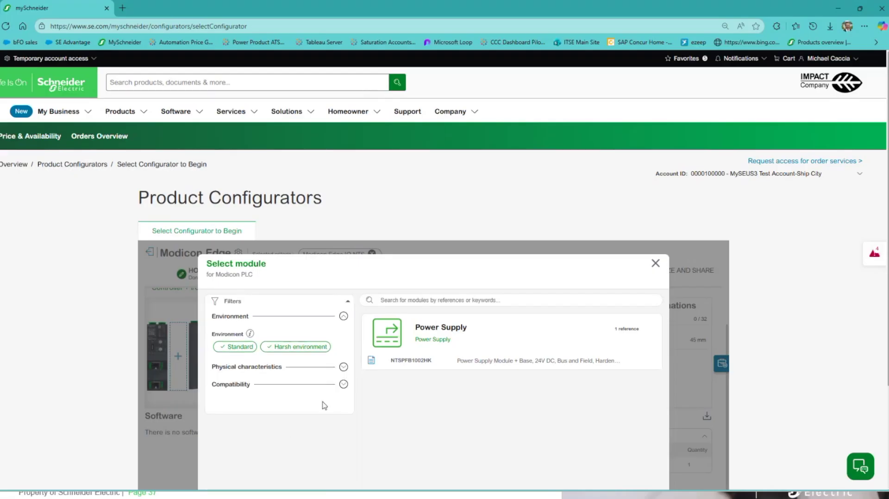
left_click(343, 385)
scroll(291, 424, "down", 2)
scroll(290, 425, "up", 2)
left_click(343, 384)
- Add the NTSPFB1002HK power supply module to the slot beside the bus coupler
left_click(415, 366)
scroll(456, 427, "down", 1)
scroll(454, 425, "down", 2)
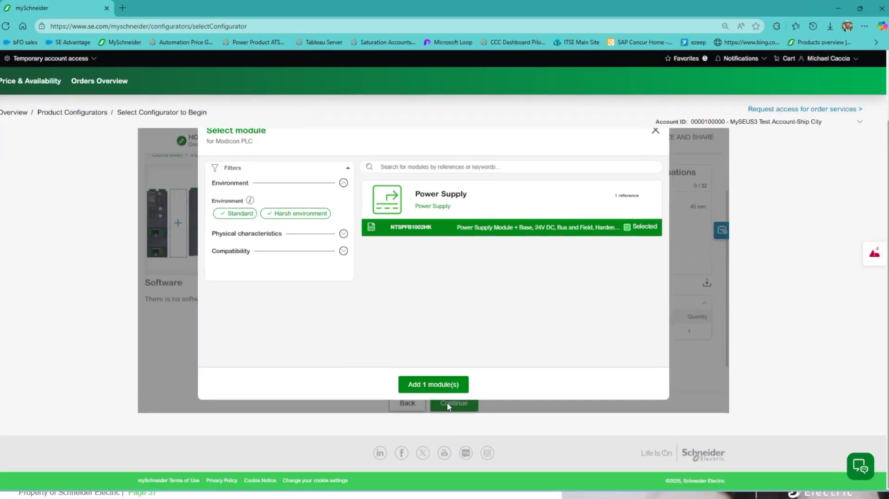
left_click(432, 385)
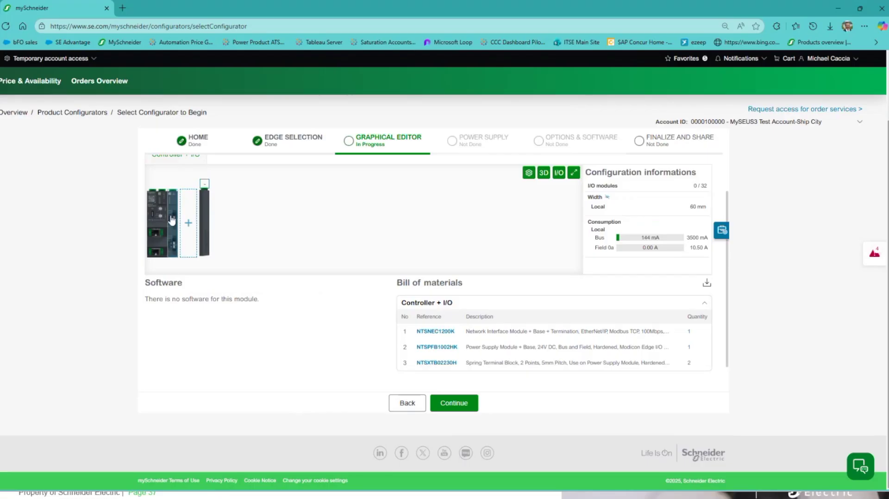
- Open the power supply module's settings, review its terminal block options and select NTSXTB02230H - Spring - without
left_click(173, 220)
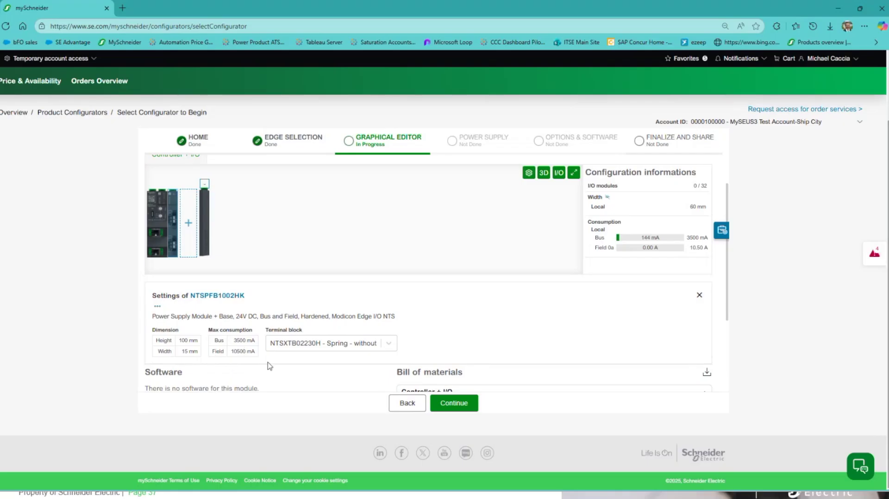
left_click(388, 344)
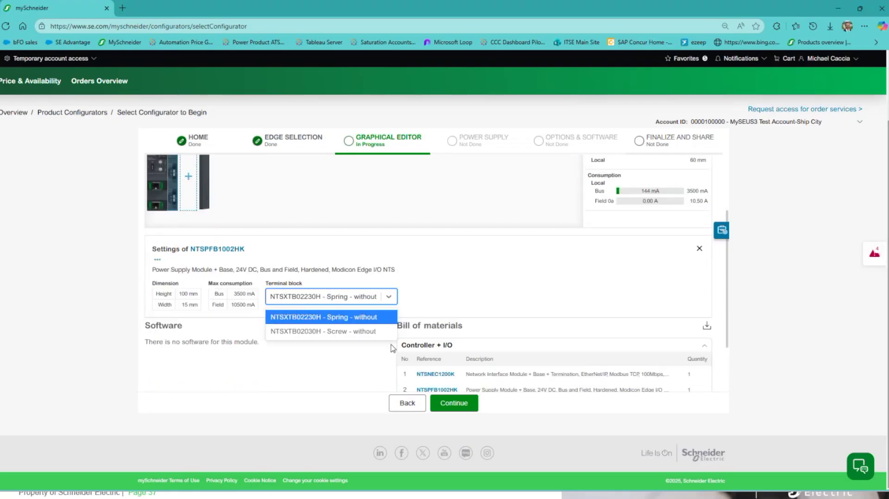
left_click(324, 321)
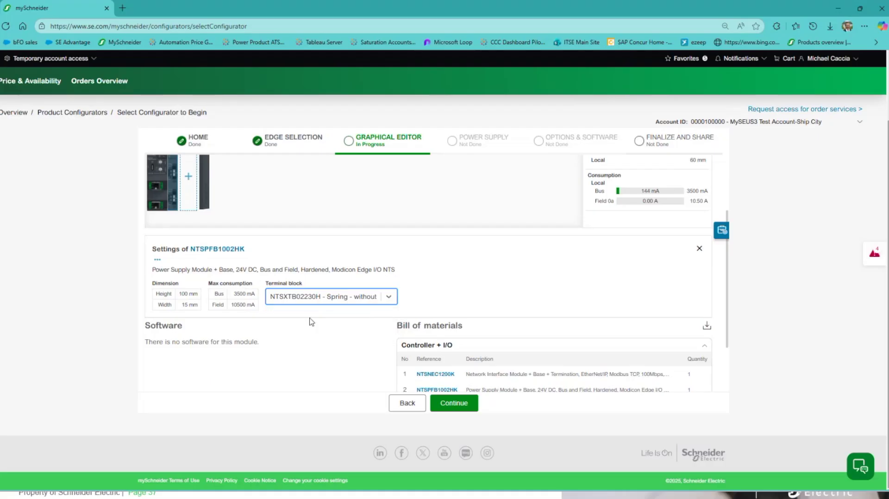
left_click(392, 298)
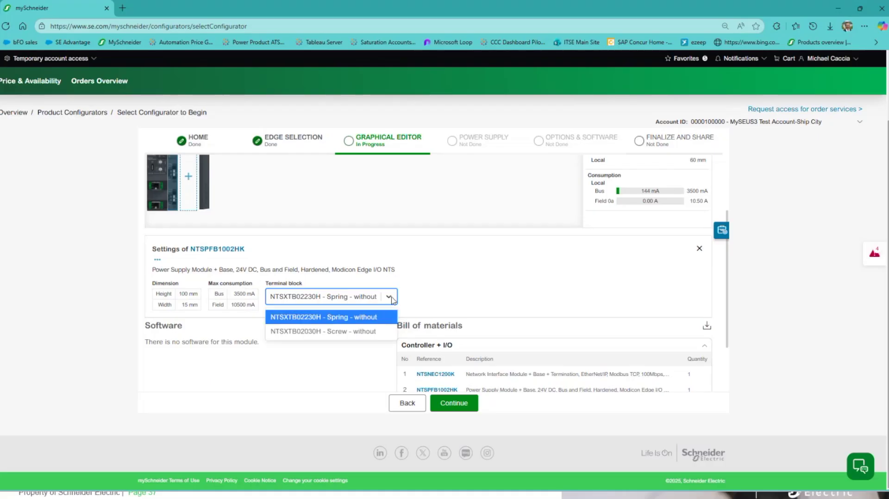
left_click(307, 251)
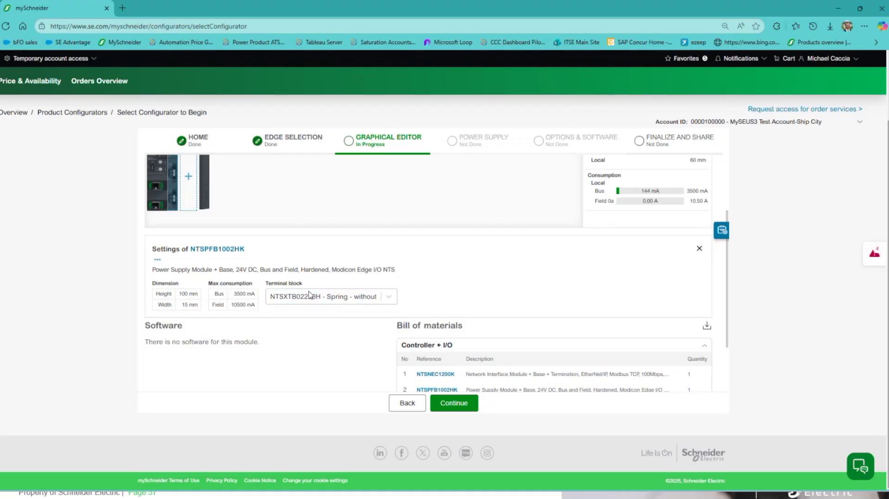
- Start adding a module in the slot after the power supply and expand the Physical and Technical characteristics filters
scroll(195, 199, "up", 2)
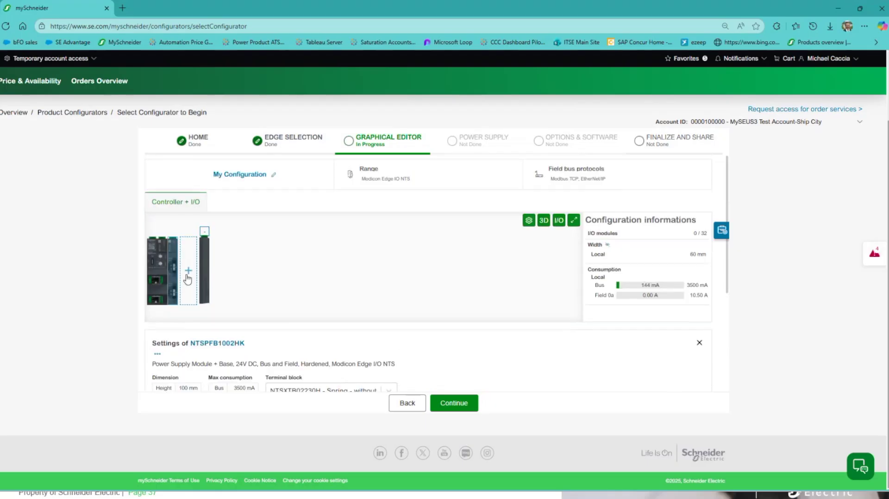
left_click(188, 276)
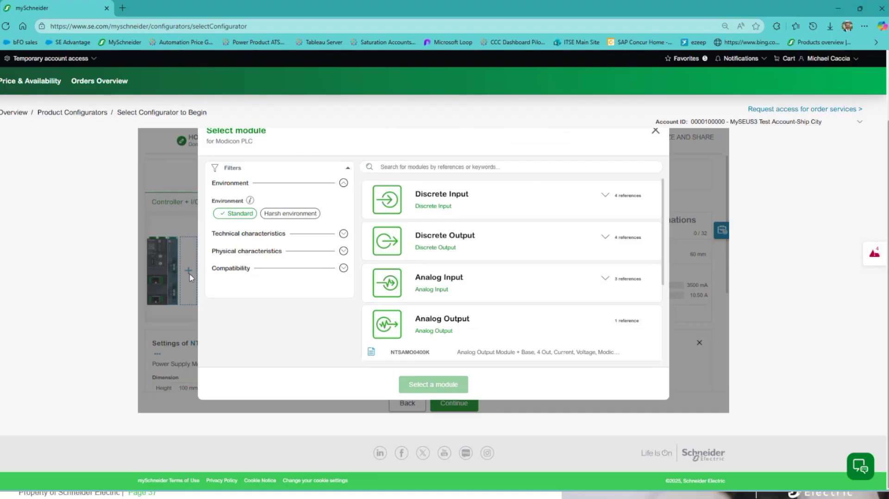
left_click(343, 251)
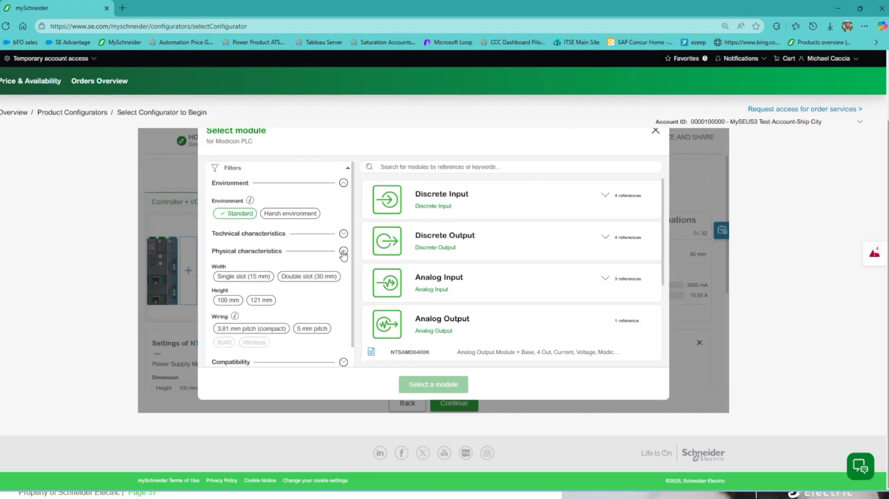
left_click(344, 233)
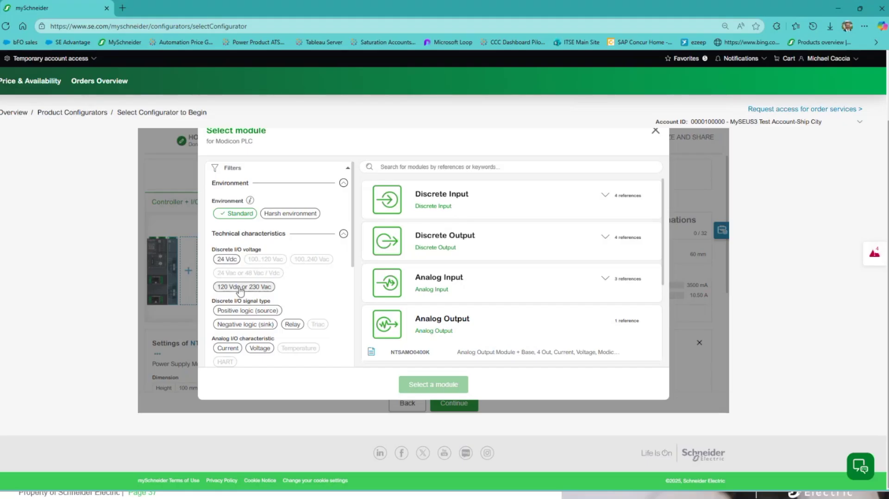
- Try filtering the modules by 24 Vdc discrete I/O voltage and Positive logic (source), and clear the filters
left_click(227, 260)
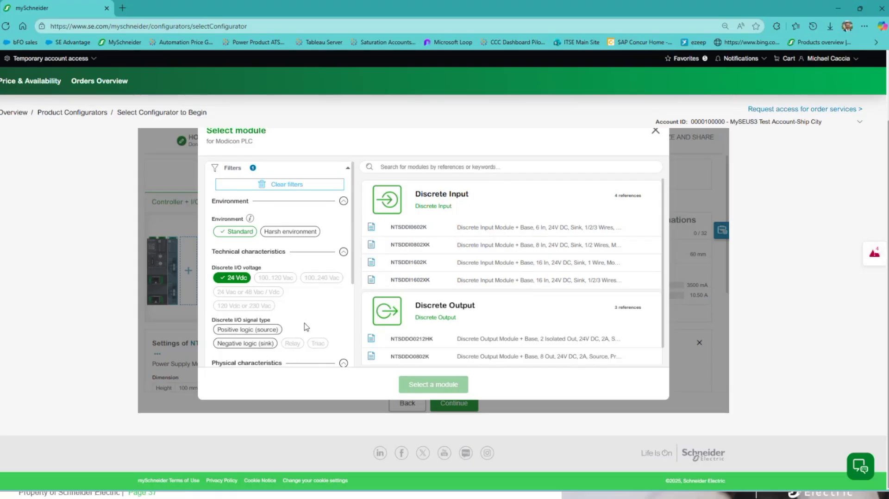
left_click(253, 333)
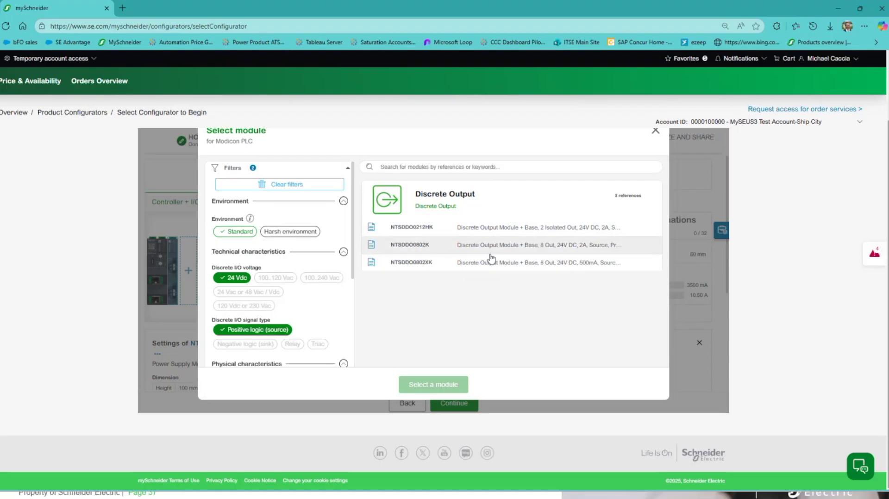
scroll(266, 300, "up", 1)
scroll(266, 300, "up", 3)
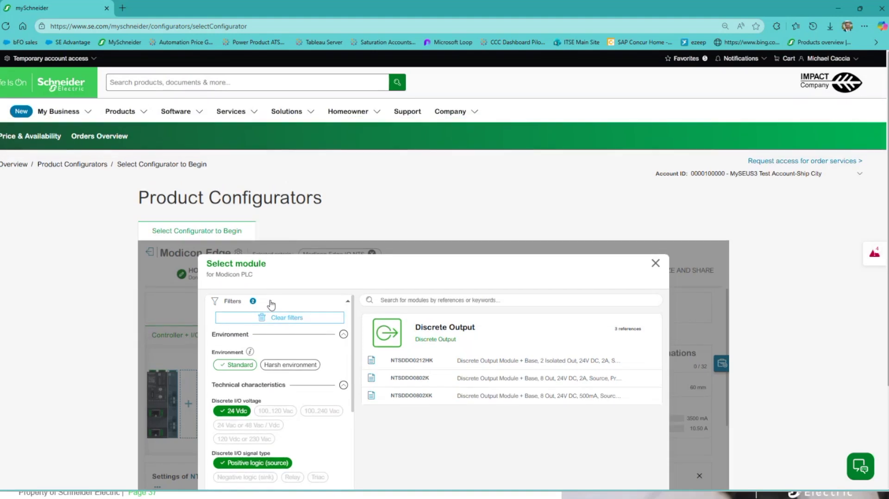
left_click(284, 318)
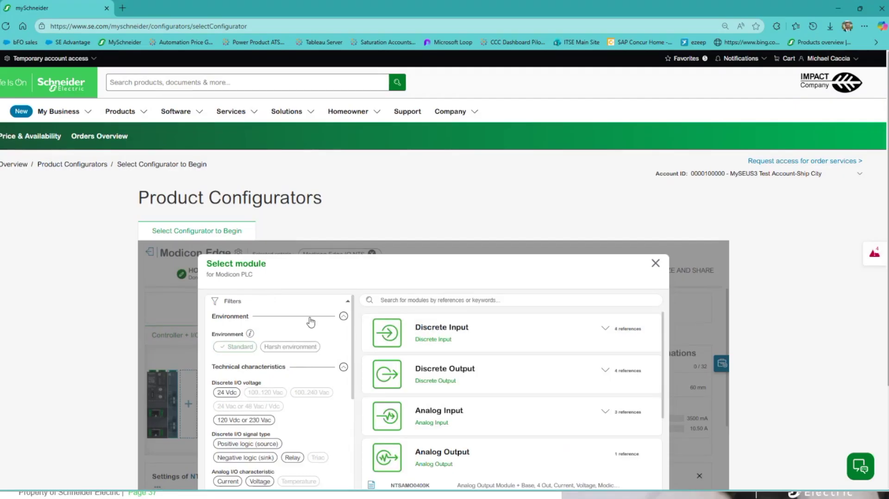
- Filter the modules by 24 Vdc and add one NTSDDI1602K 16-input discrete input module
left_click(428, 337)
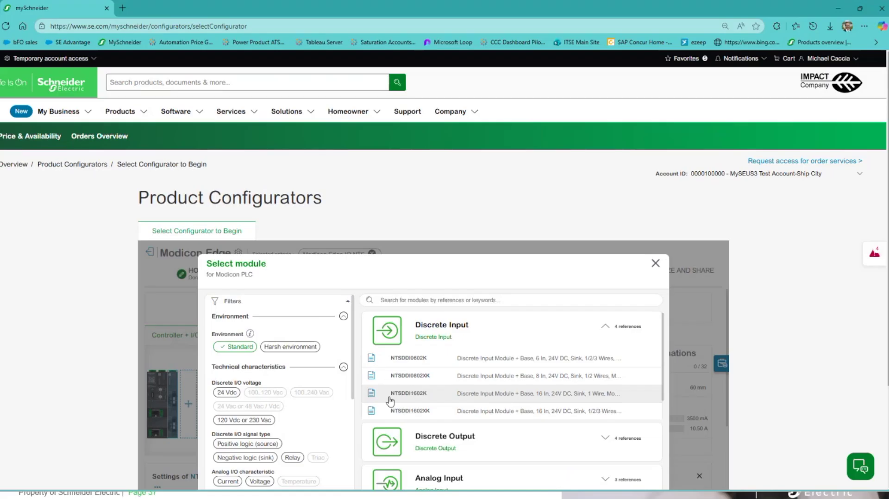
scroll(276, 408, "down", 1)
left_click(227, 345)
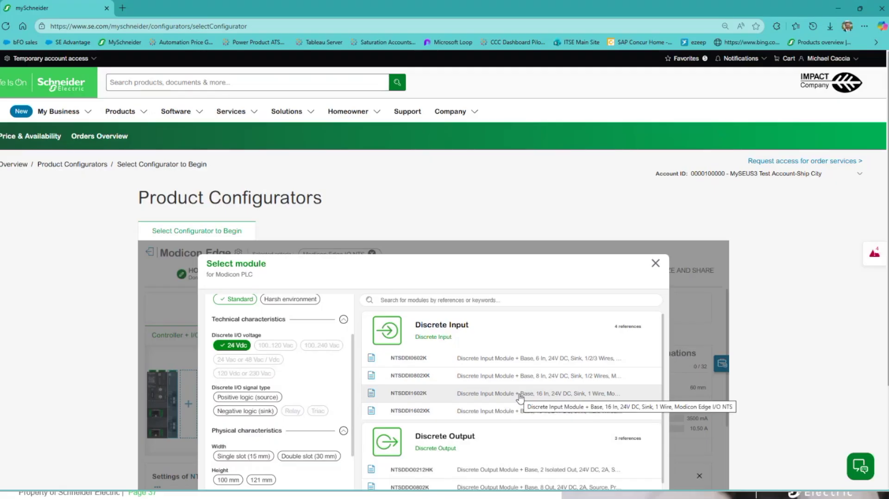
left_click(384, 395)
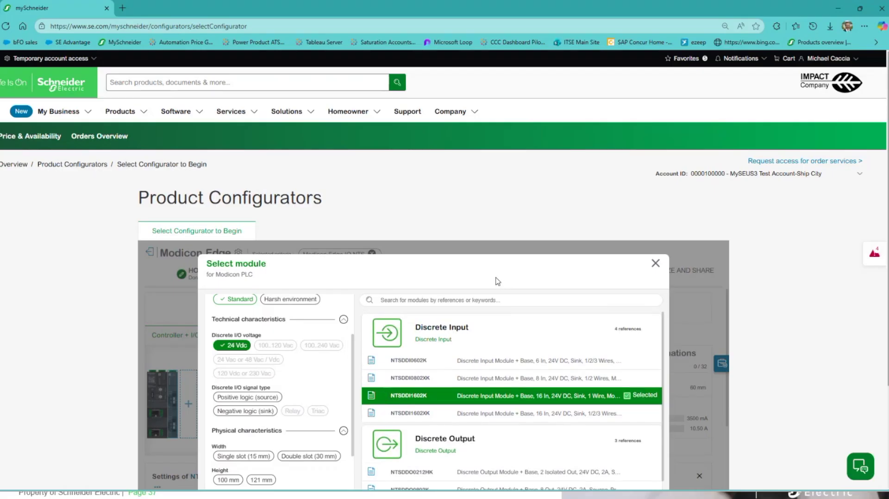
scroll(497, 281, "down", 3)
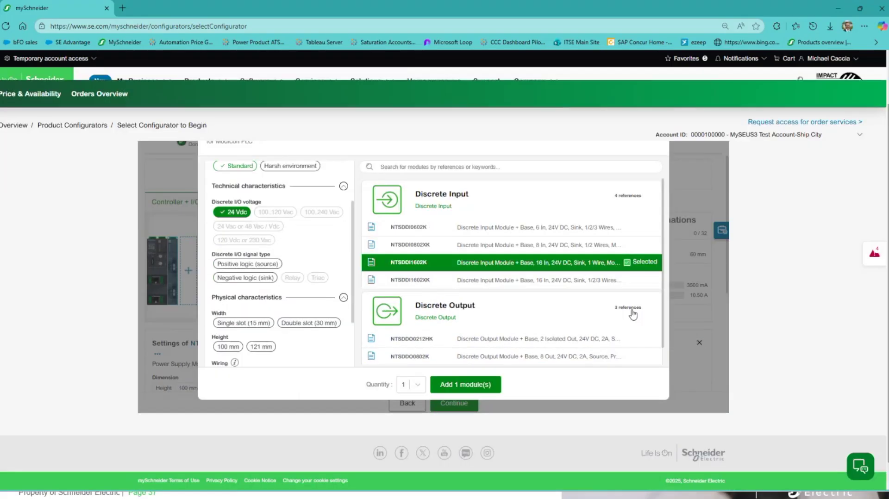
left_click(462, 386)
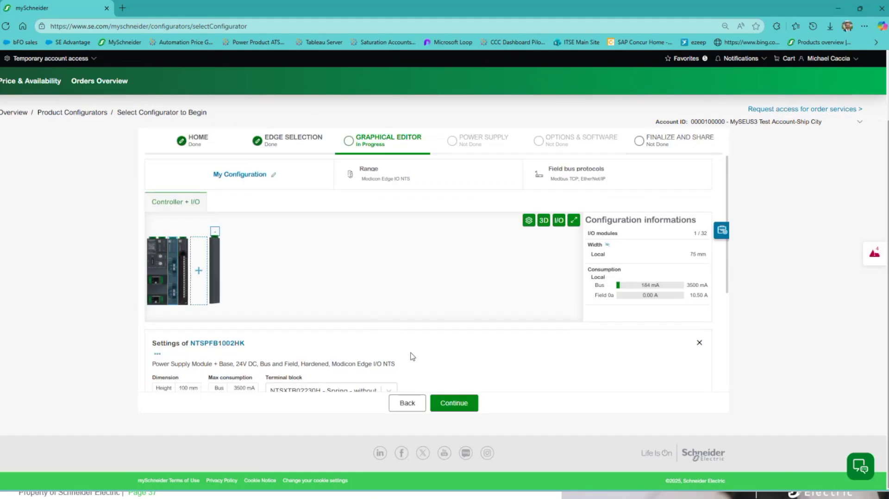
- Add one NTSDDO0802K 8-output discrete output module to the next empty slot, filtering the modules by 24 Vdc
left_click(200, 273)
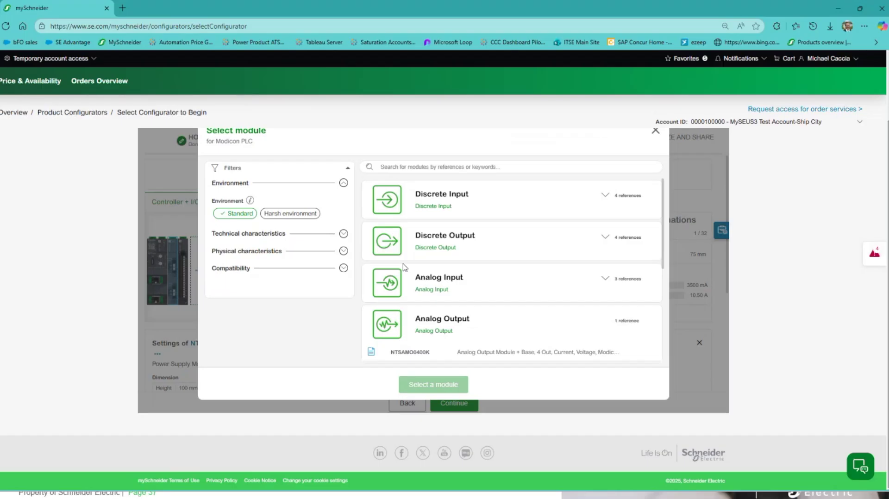
left_click(343, 234)
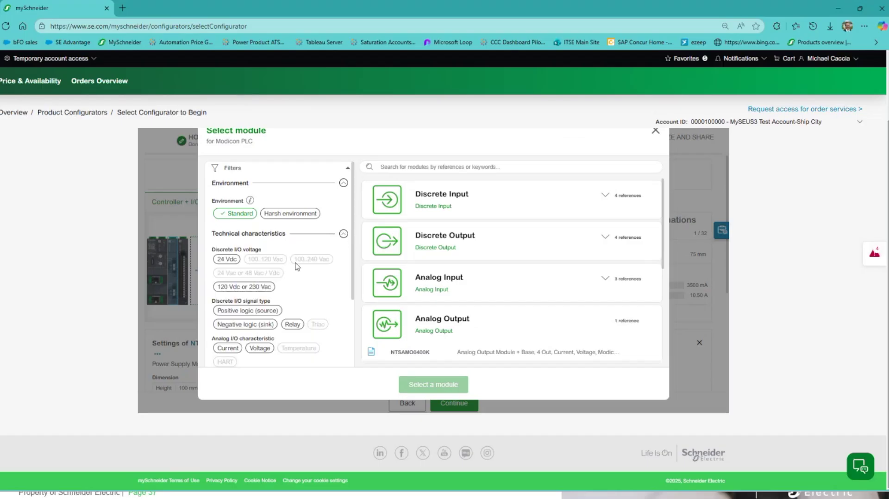
left_click(229, 260)
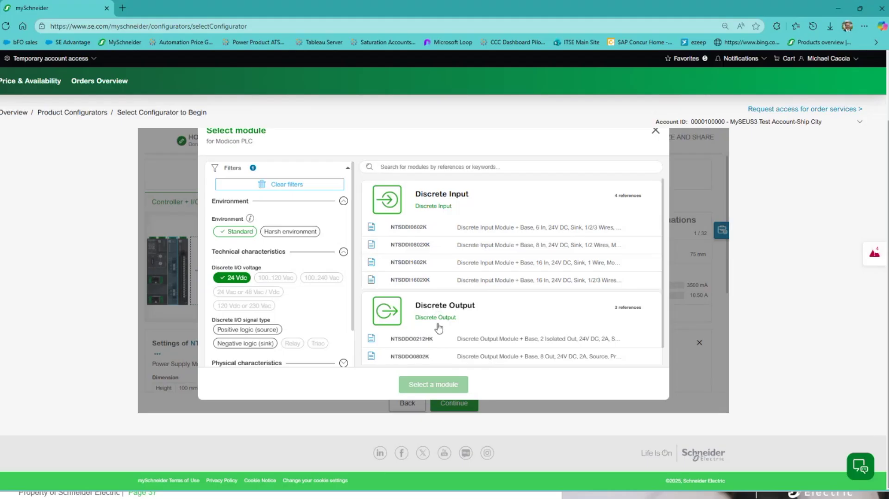
scroll(440, 326, "down", 1)
scroll(440, 326, "down", 1)
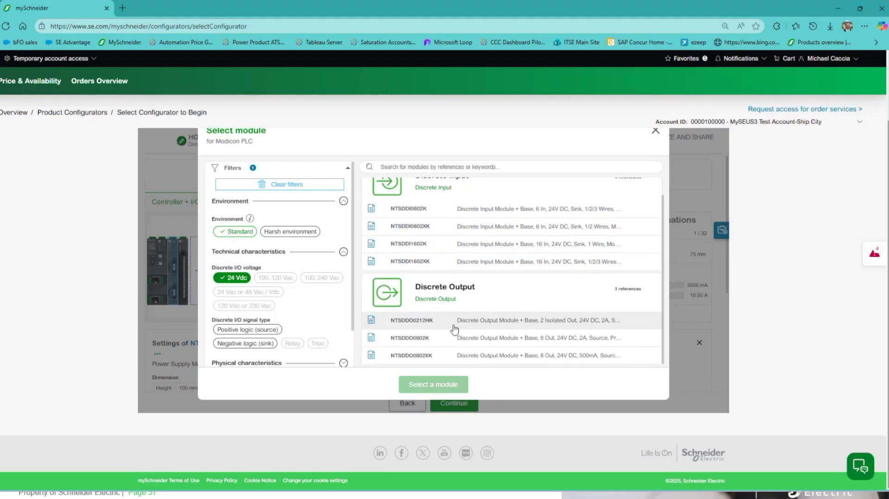
left_click(480, 342)
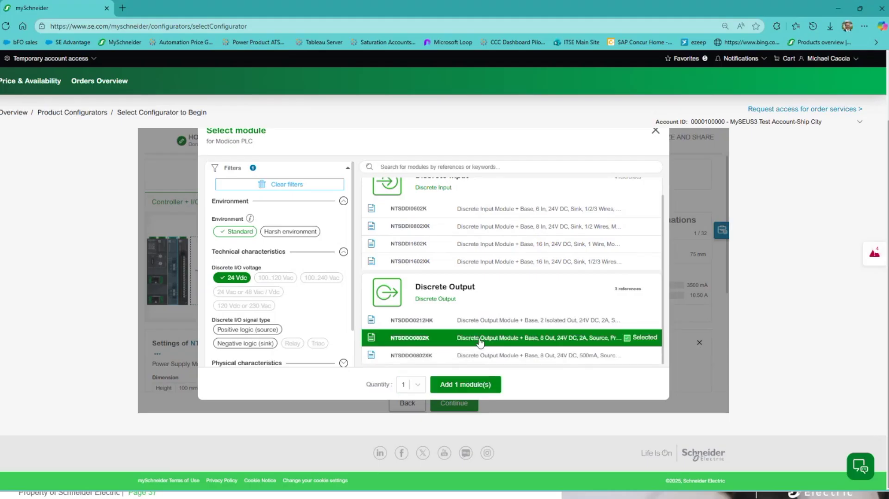
left_click(468, 386)
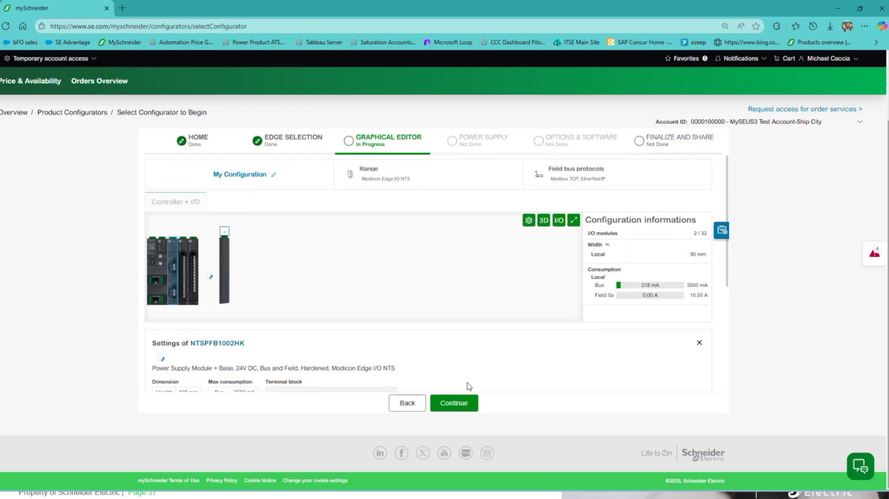
- Set the terminal block of the NTSDDI1602K discrete input module to NTSXTB18201H - Spring - with cover
scroll(365, 359, "down", 1)
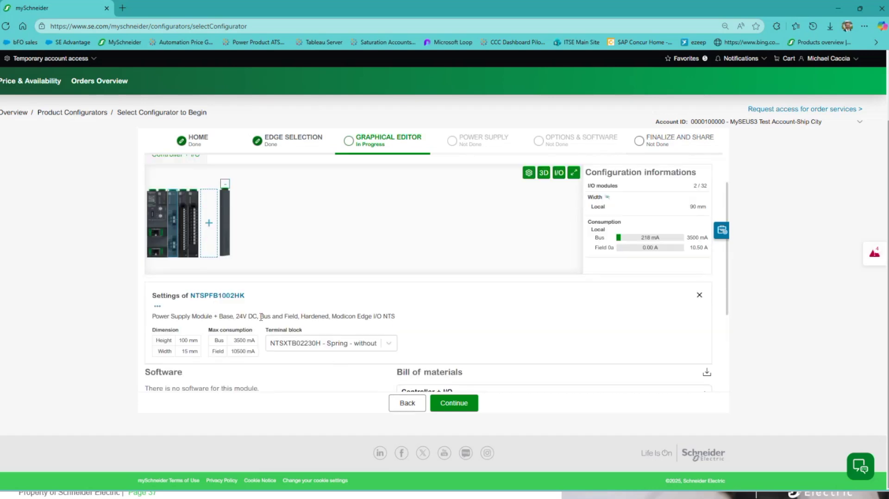
left_click(185, 232)
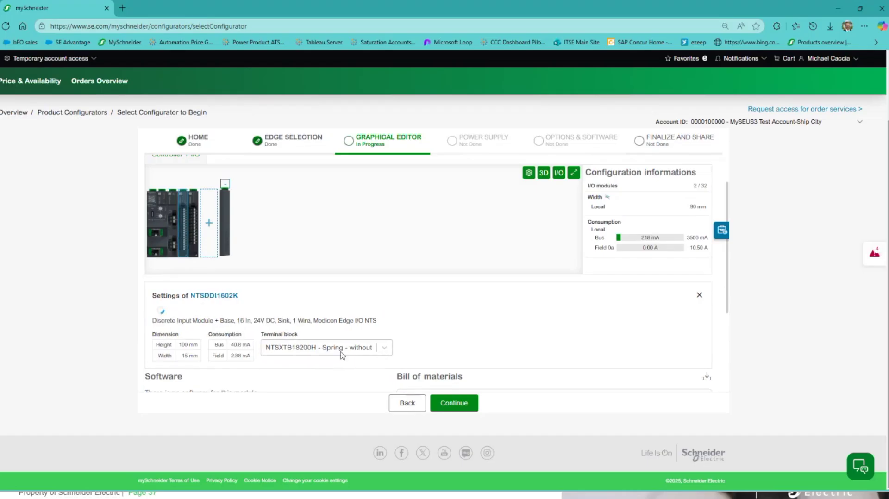
left_click(385, 348)
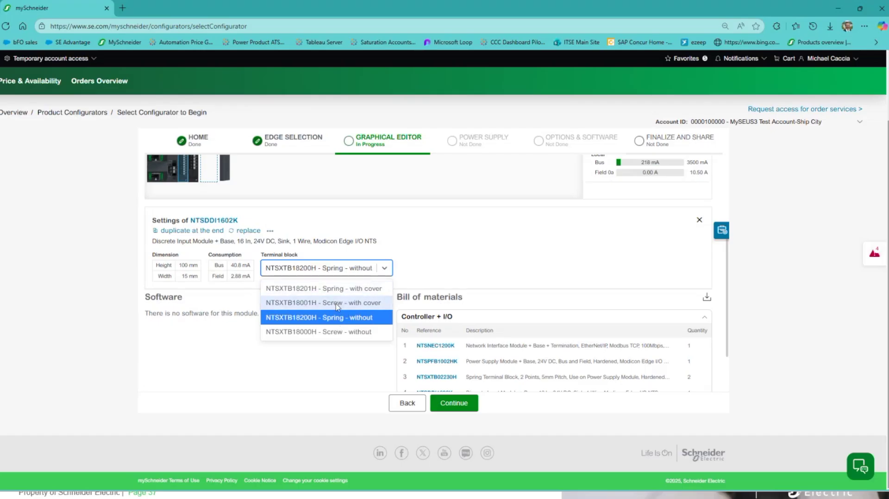
left_click(370, 289)
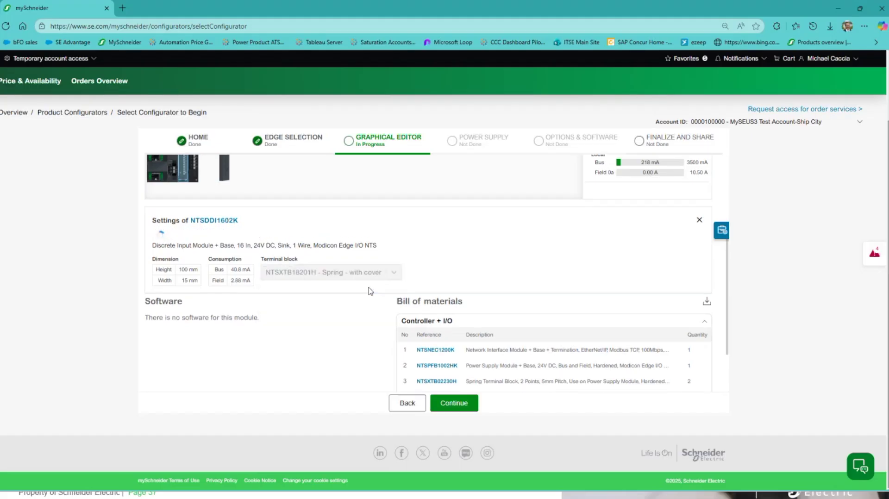
- Check the settings and terminal block of the NTSDDO0802K discrete output module
left_click(194, 173)
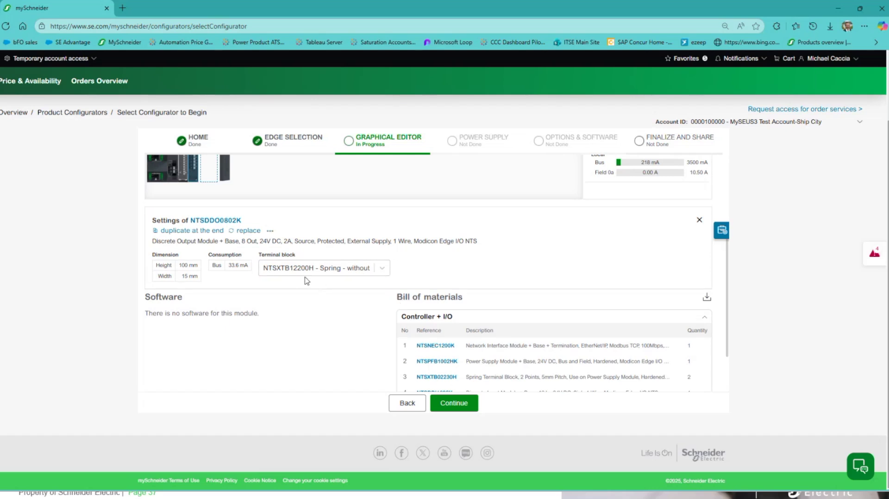
scroll(290, 282, "up", 2)
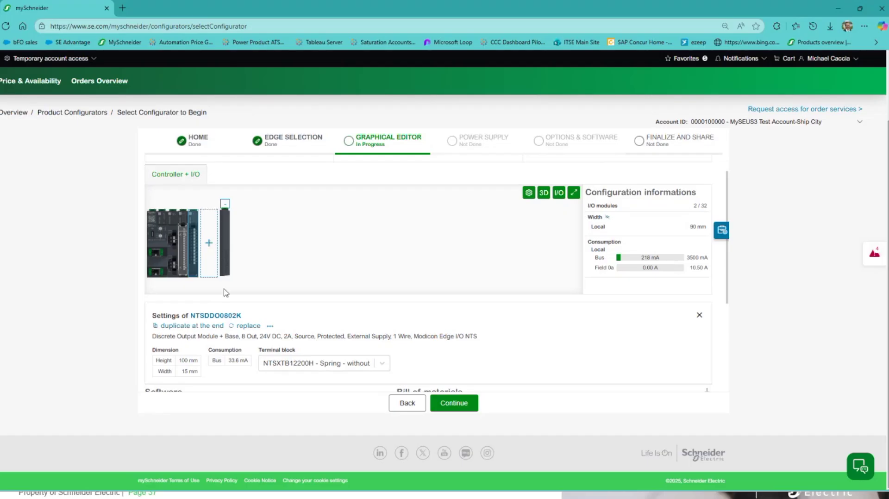
- Add one NTSPFD1002HK 24 V DC field power supply module to the empty slot after the discrete output module
left_click(210, 242)
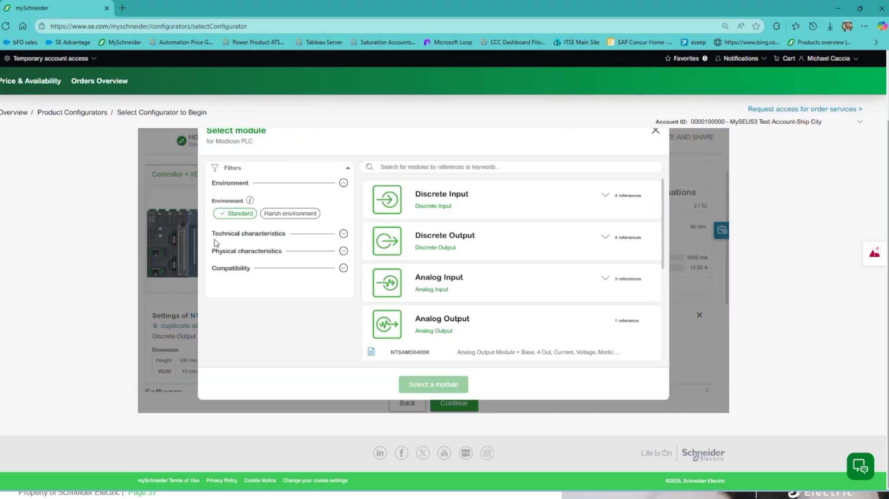
scroll(496, 258, "down", 2)
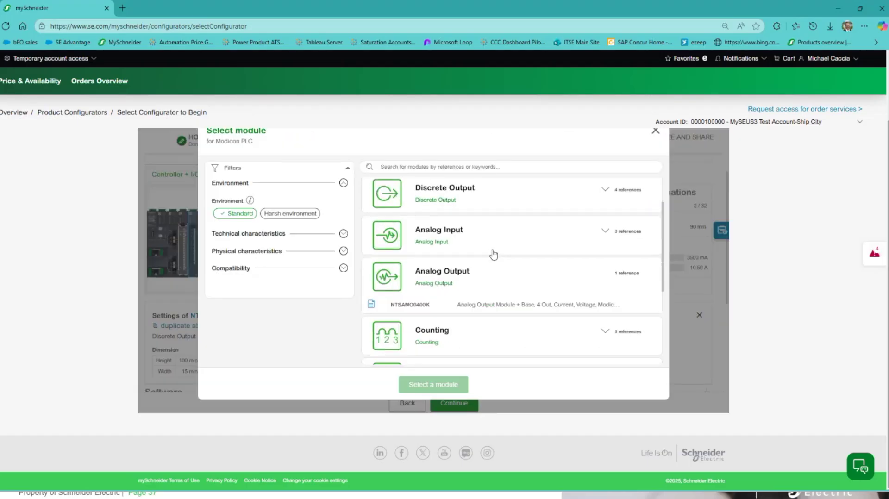
scroll(500, 258, "down", 2)
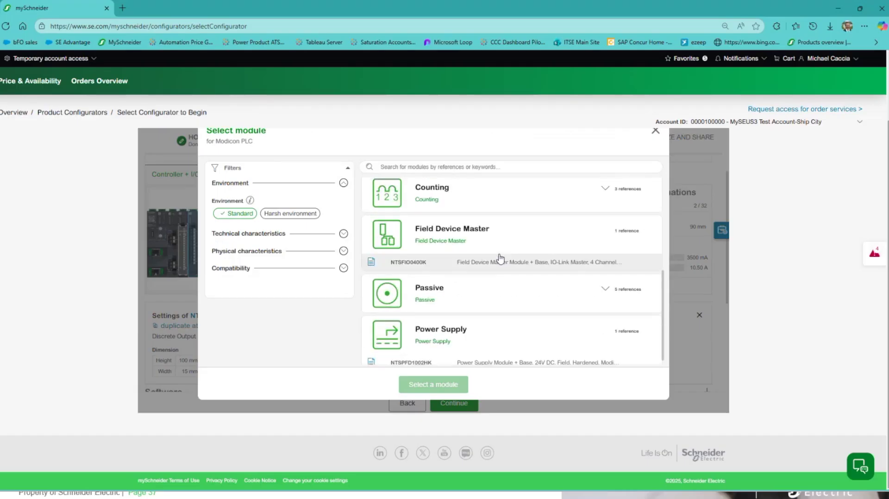
left_click(421, 359)
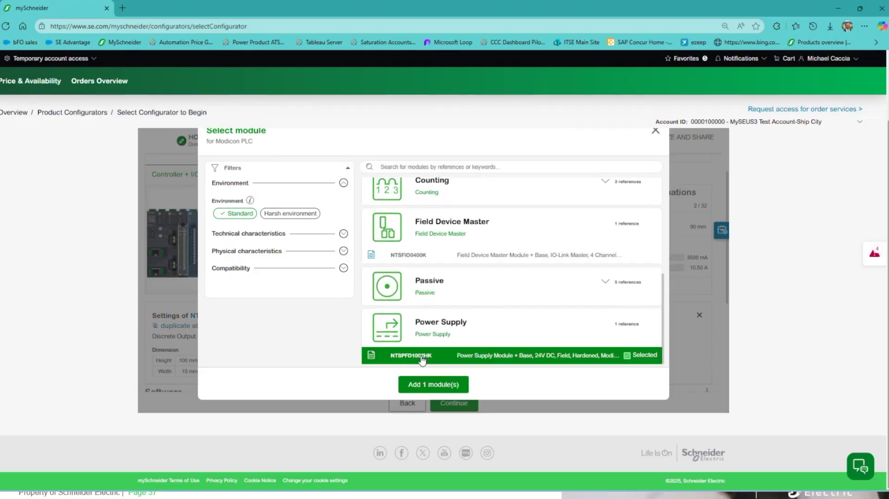
left_click(430, 388)
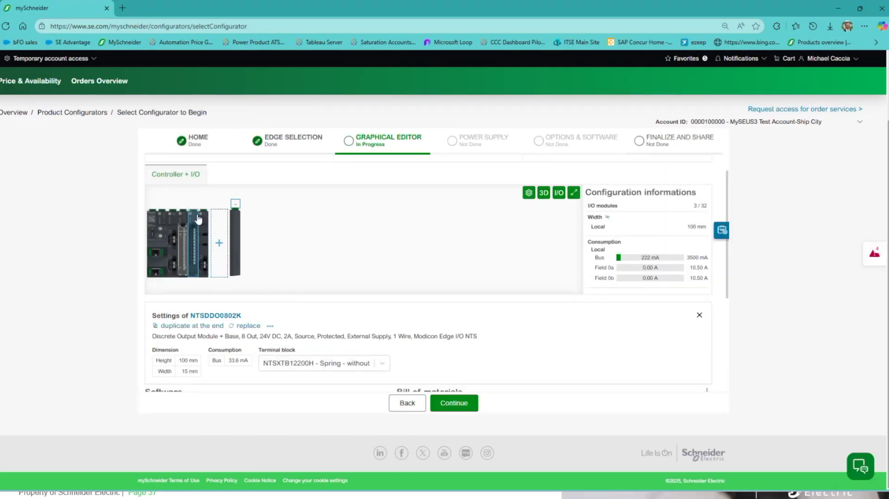
- Add one NTSACI0802XK analog input module to the next empty slot and set its terminal block to NTSXTB18201XH - Spring - with cover
left_click(219, 245)
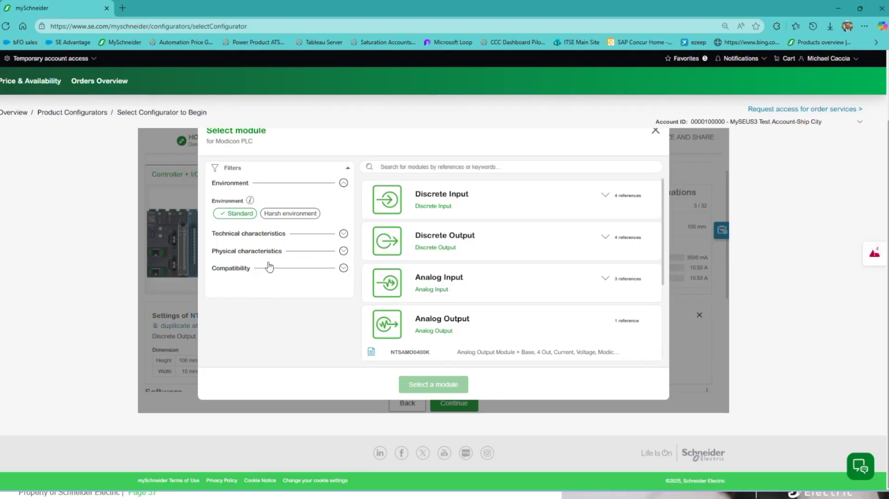
left_click(393, 286)
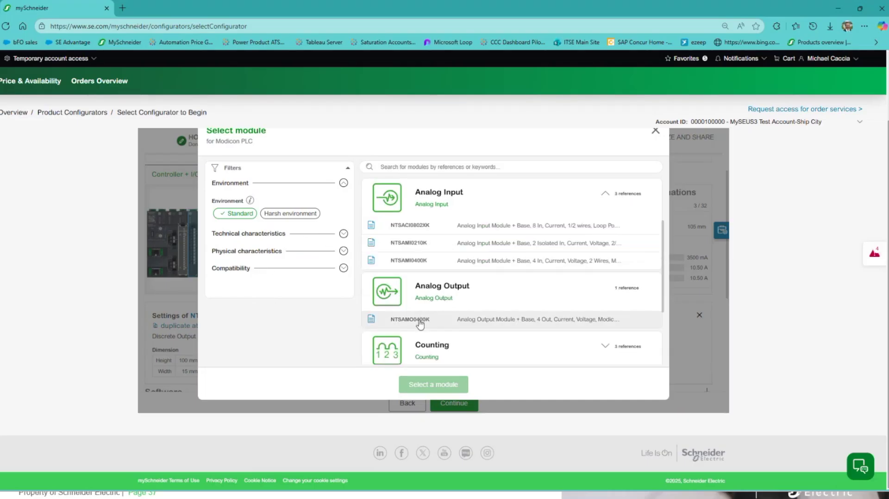
left_click(407, 226)
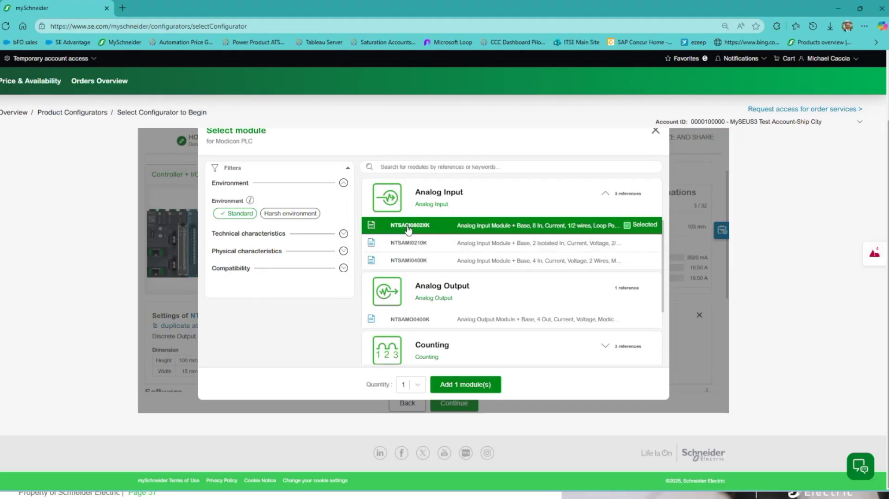
left_click(453, 385)
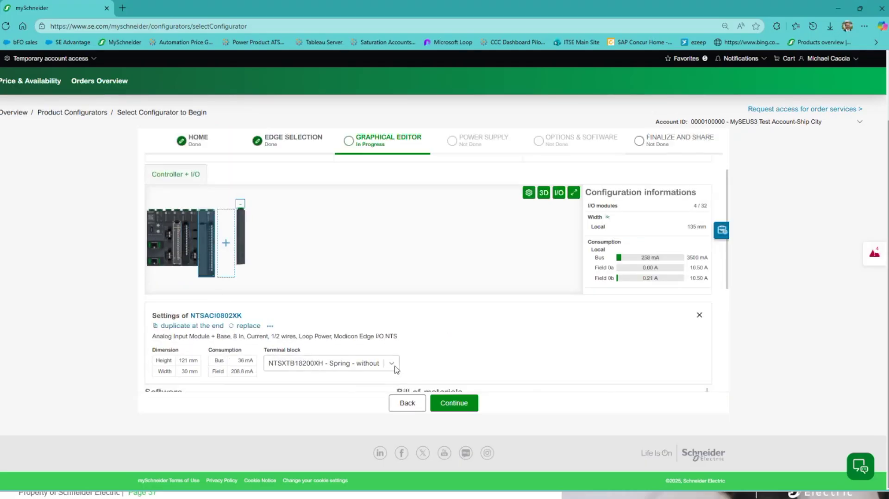
left_click(395, 369)
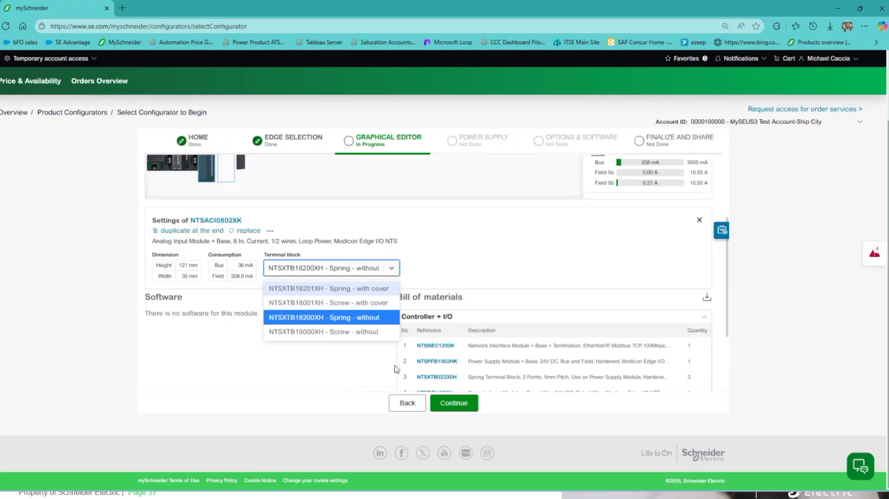
left_click(351, 290)
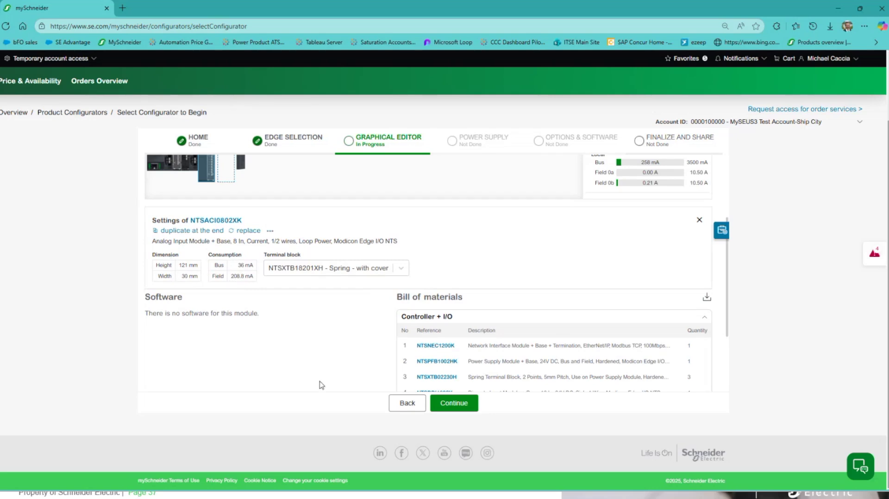
- Add one NTSAMO0400K analog output module to the next empty slot and set its terminal block to NTSXTB12201H - Spring - with cover
scroll(277, 323, "up", 2)
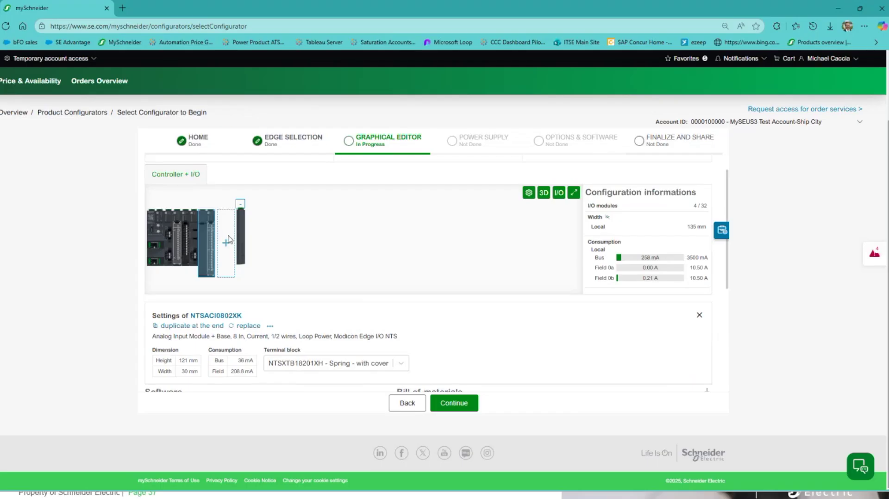
left_click(226, 241)
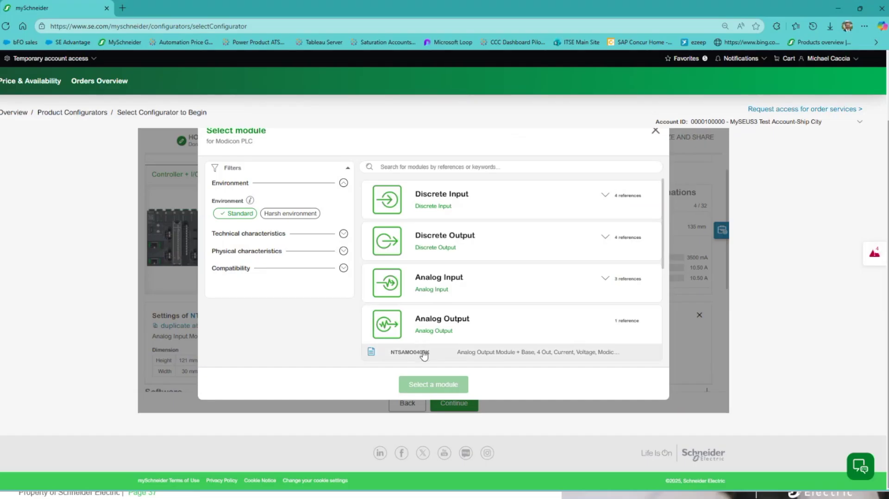
scroll(424, 355, "down", 1)
left_click(420, 307)
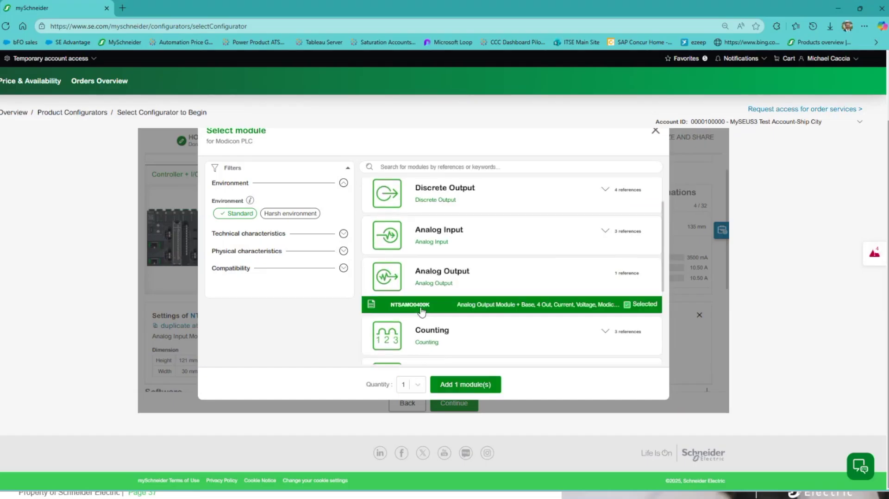
left_click(447, 388)
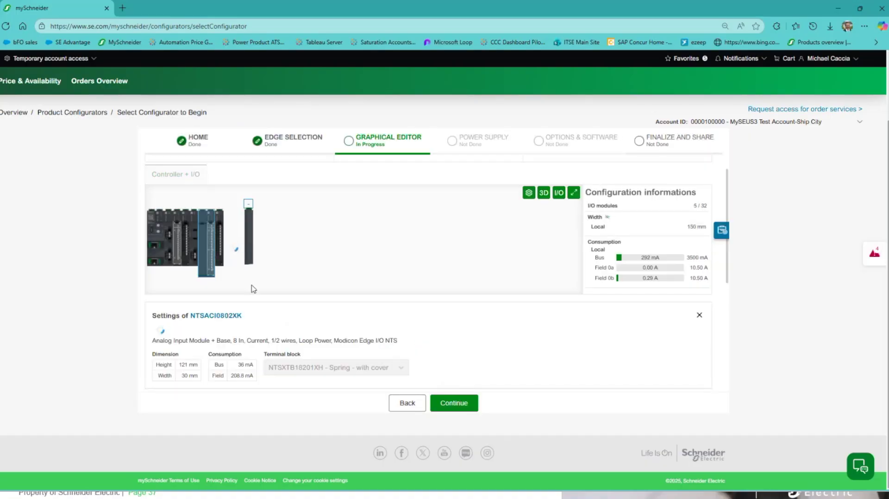
left_click(220, 241)
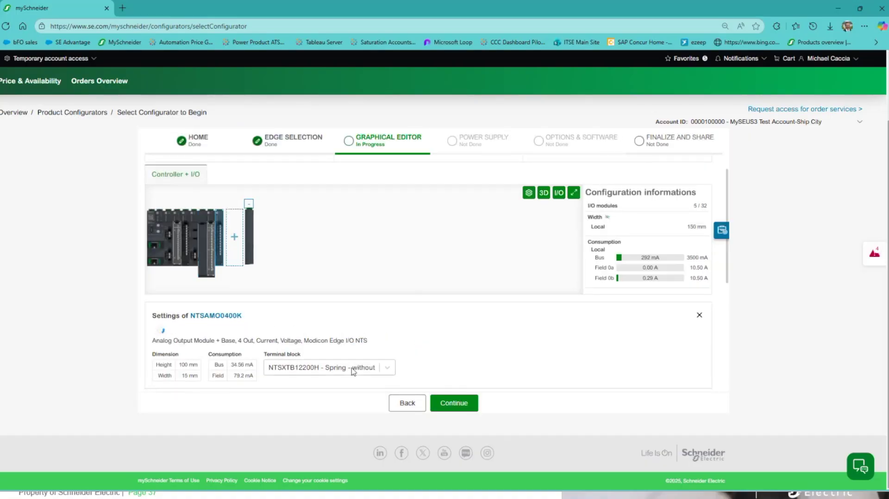
left_click(388, 373)
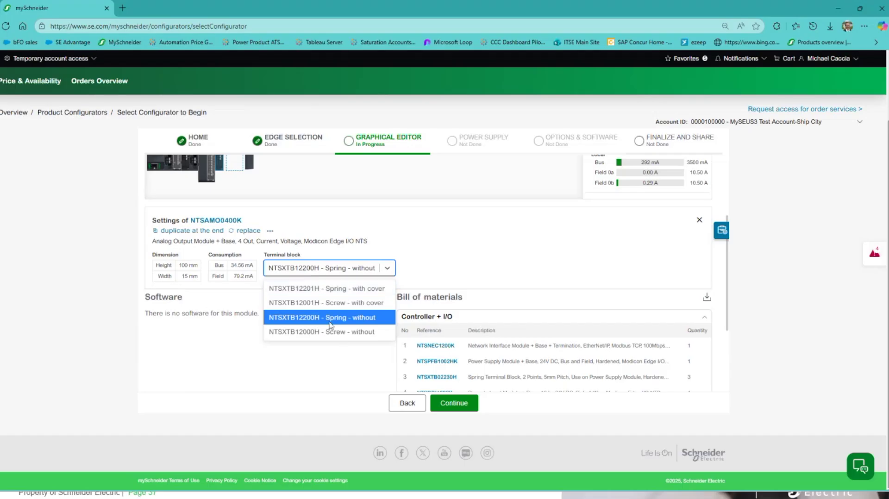
left_click(325, 289)
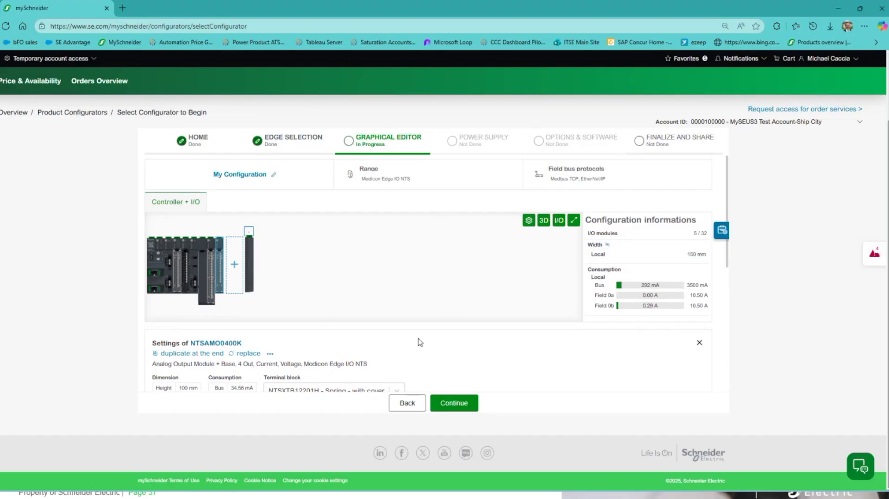
- Continue to the Finalize and Share stage and review the bill of materials and the export options
left_click(460, 406)
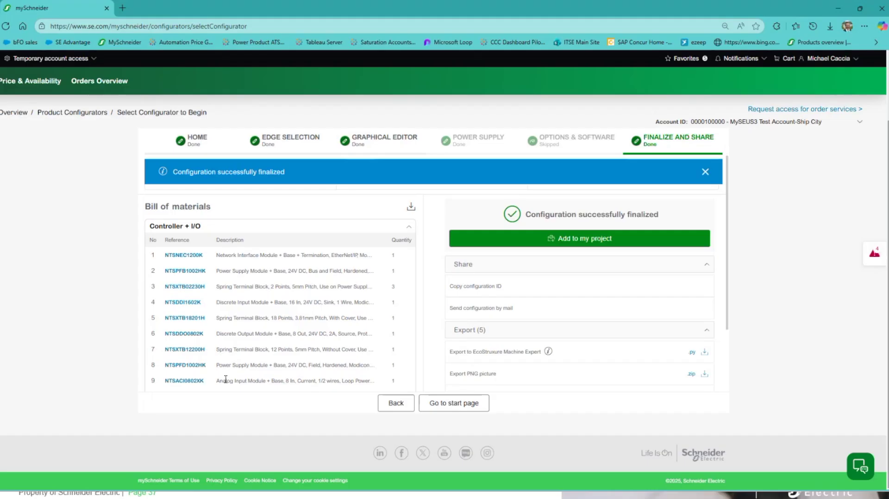
scroll(227, 314, "down", 3)
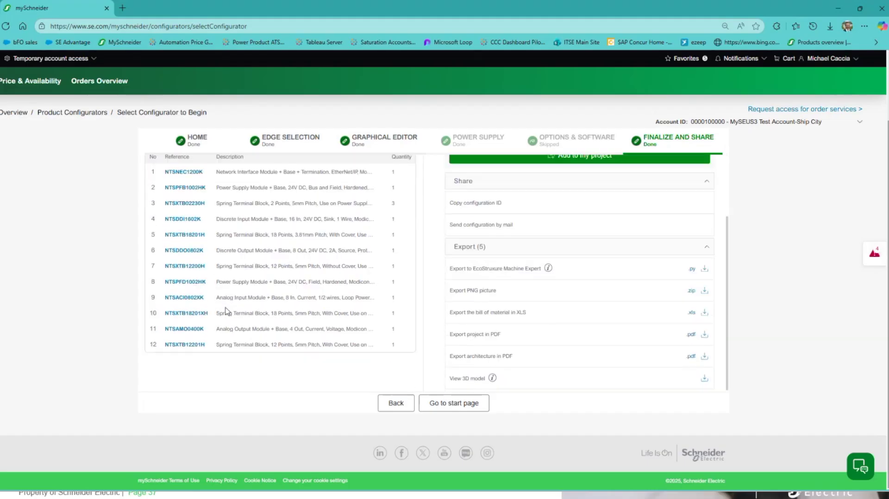
scroll(226, 311, "up", 3)
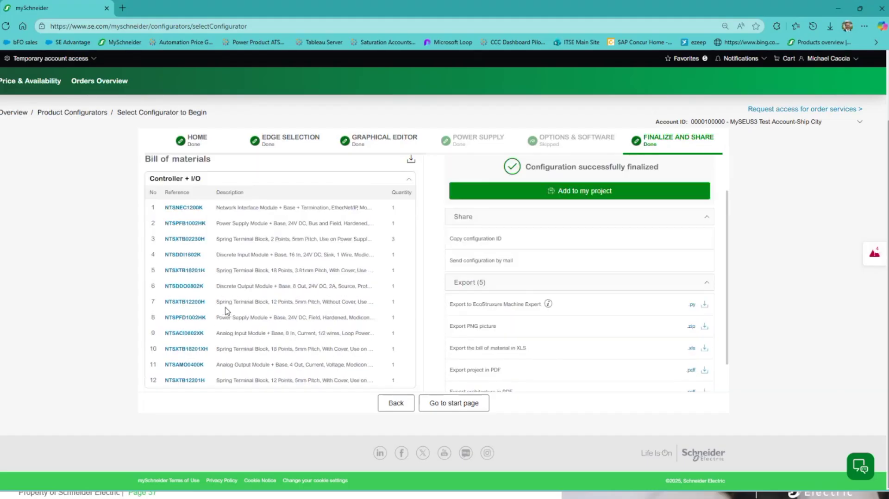
scroll(234, 334, "down", 3)
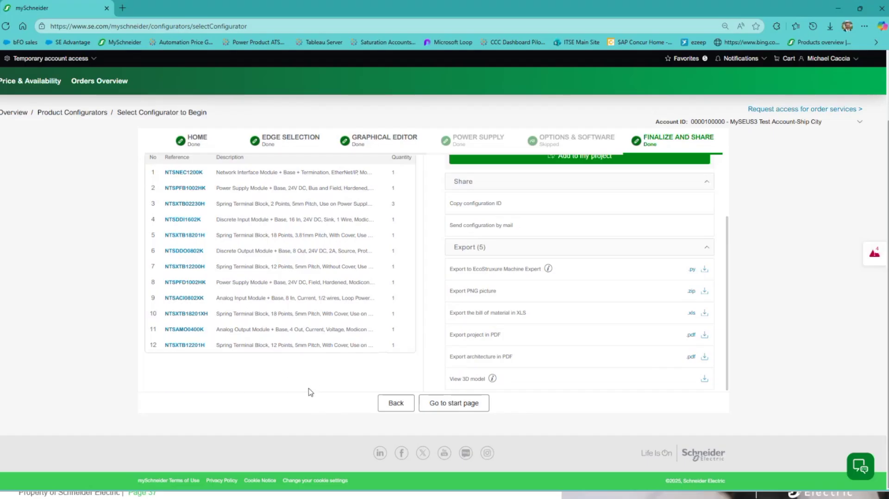
scroll(307, 390, "up", 3)
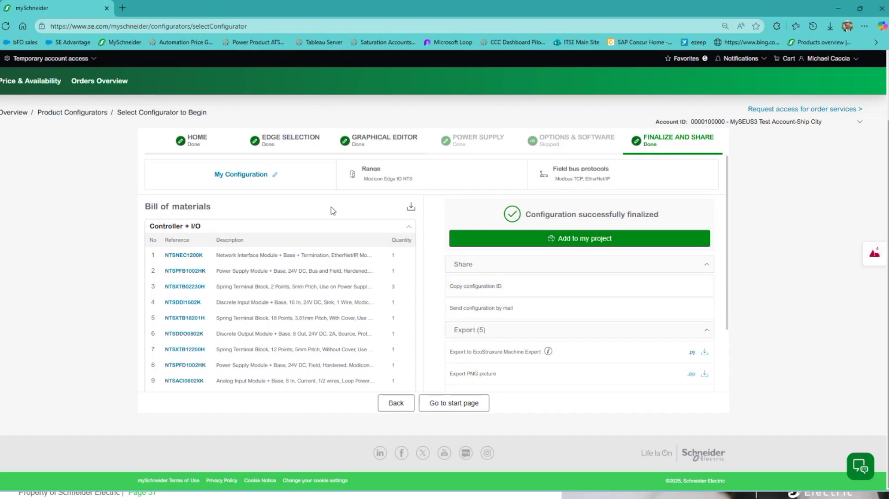
- Rename the configuration as My First Project
left_click(275, 177)
left_click_drag(249, 174, 188, 173)
type("M")
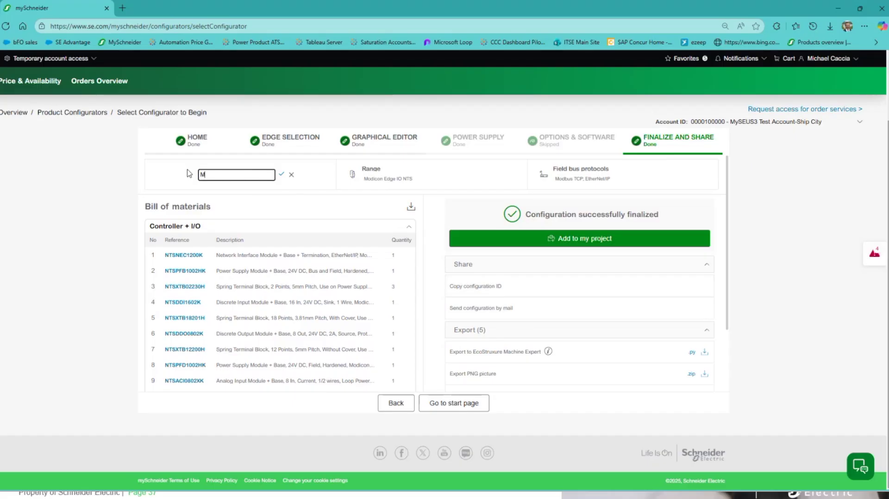
type("y First Proje")
type("ct")
left_click(282, 175)
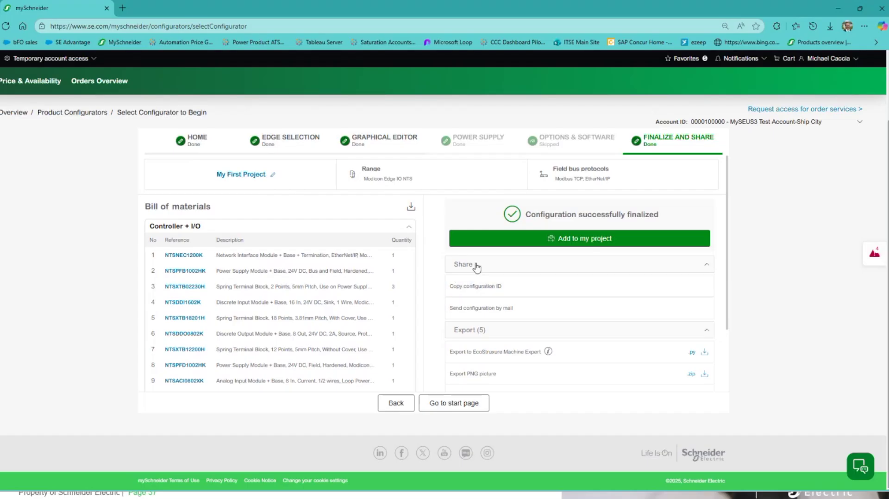
left_click(519, 267)
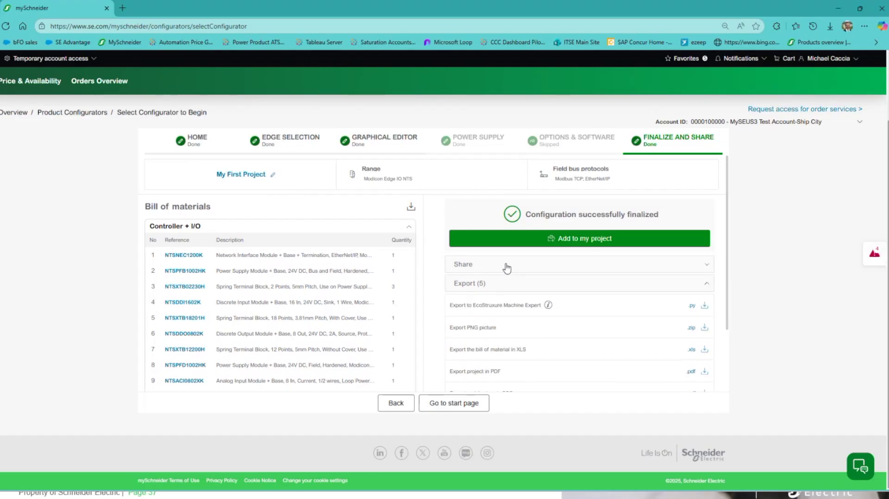
left_click(506, 268)
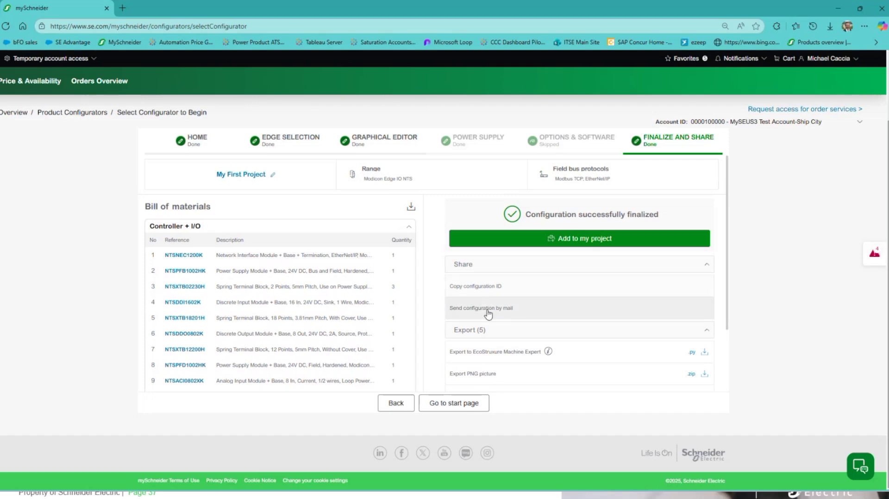
left_click(708, 264)
left_click(708, 264)
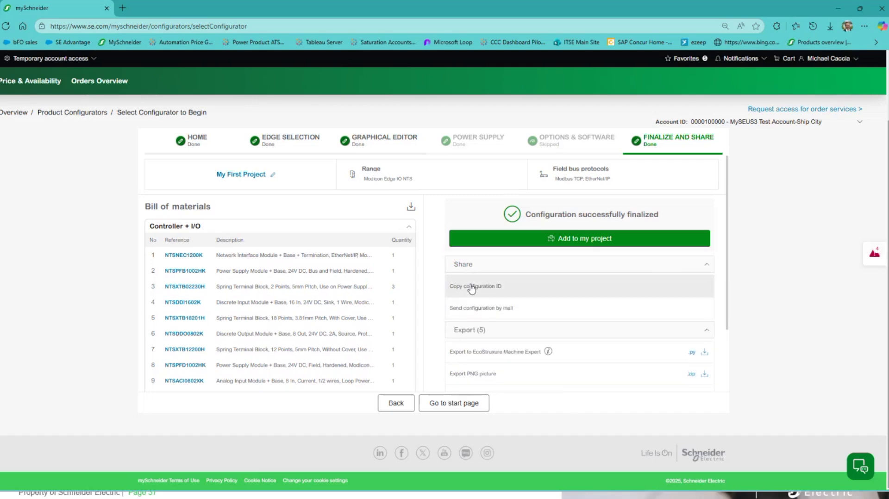
- Copy the configuration ID, paste it into a blank Word document, and return to the configurator
left_click(472, 288)
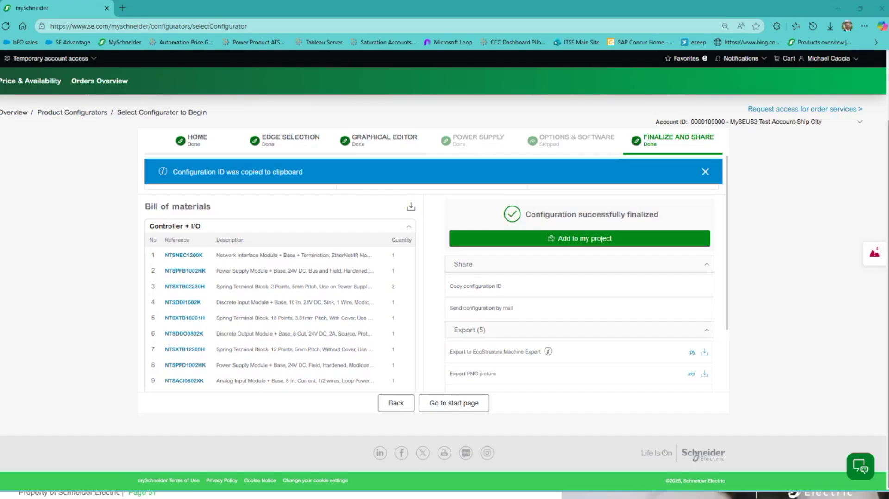
left_click_drag(0, 59, 500, 72)
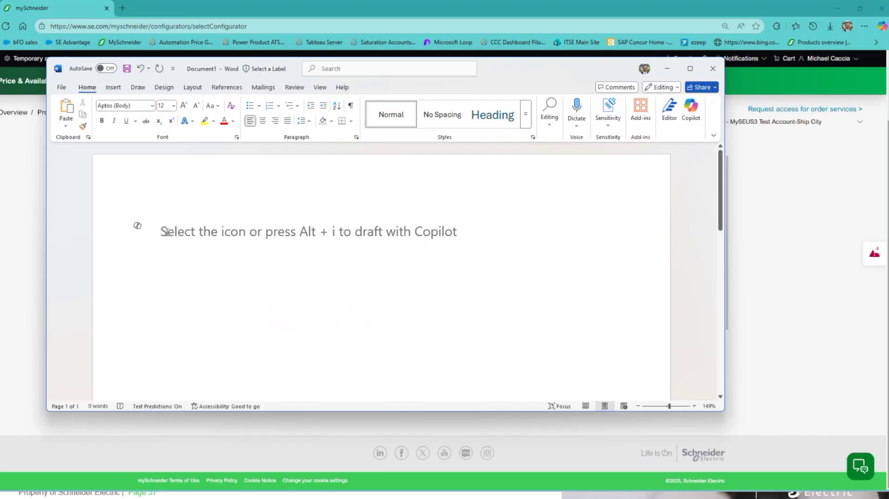
key("ctrl+v")
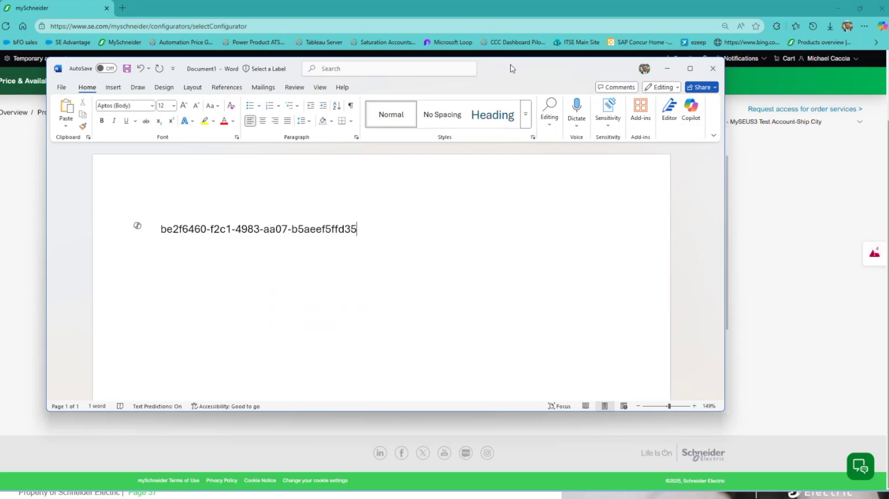
left_click_drag(513, 68, 0, 90)
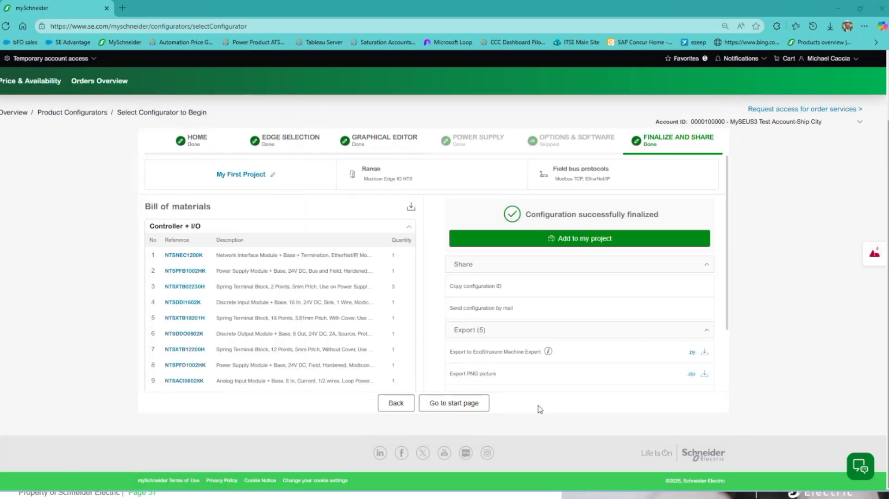
- Send the configuration by mail to the personal address already filled in, completing the reCAPTCHA check
left_click(471, 310)
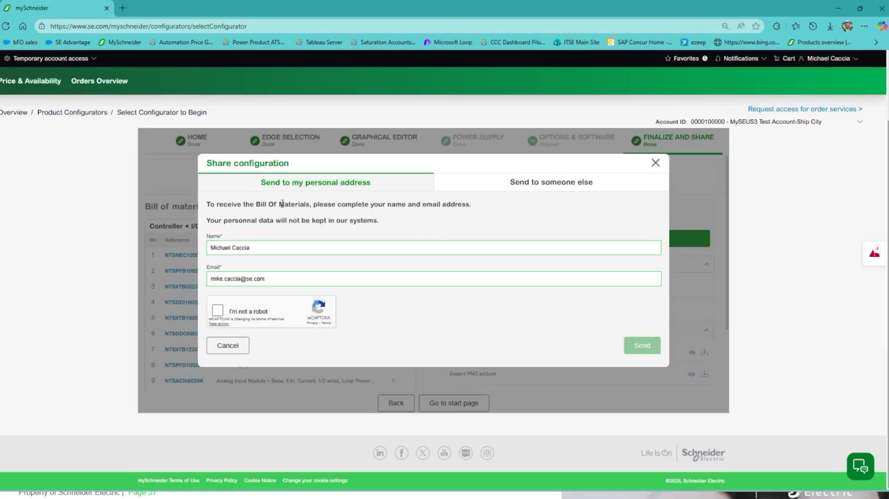
left_click(217, 311)
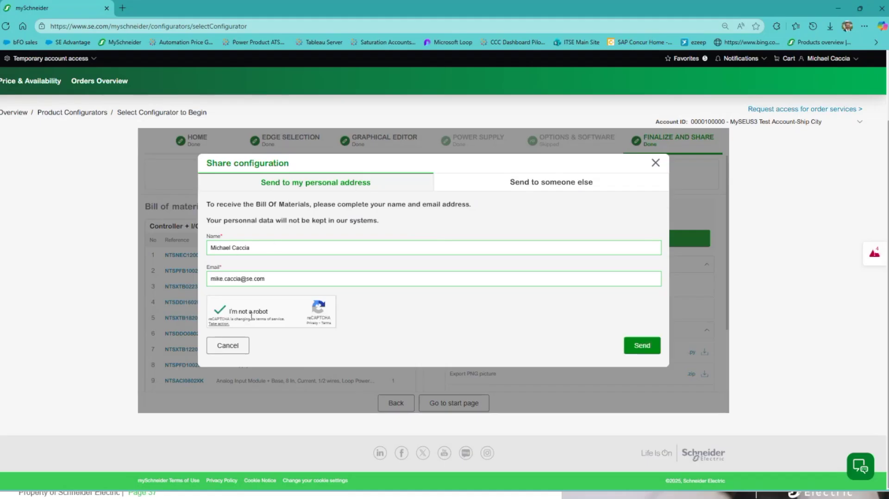
left_click(642, 346)
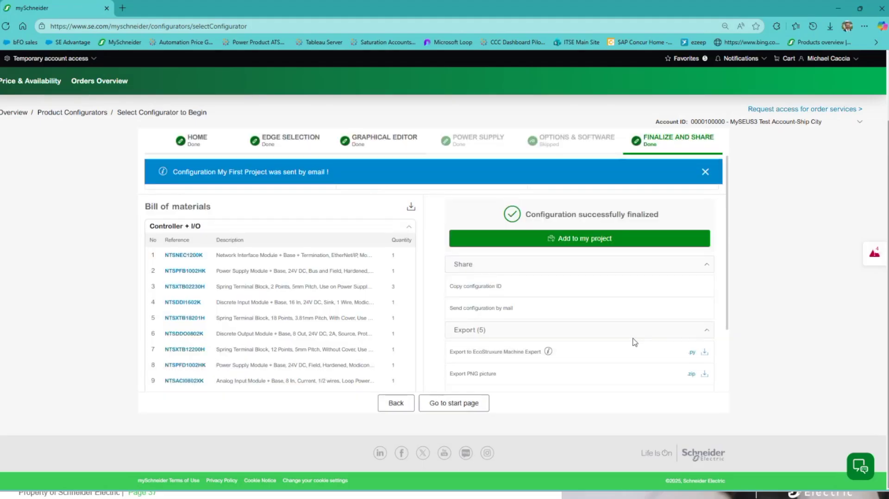
- Open the mail sharing form for sending the configuration to someone else and examine its recipient and message fields
left_click(495, 315)
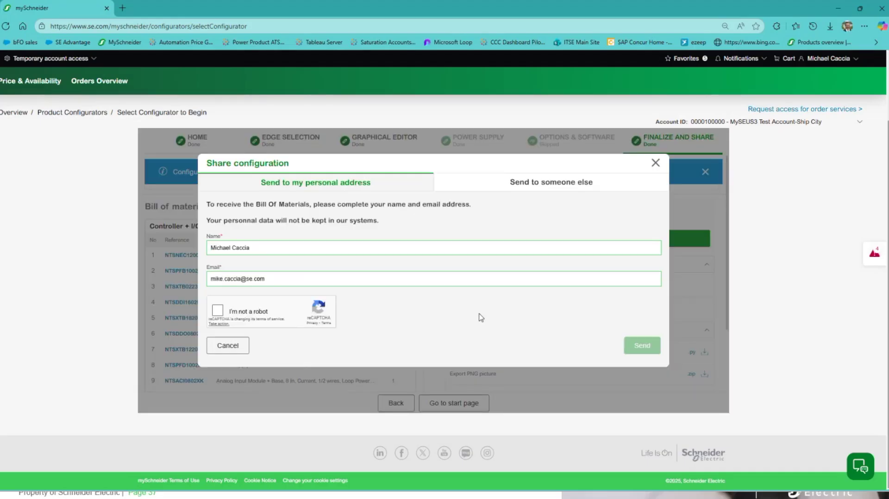
left_click(493, 186)
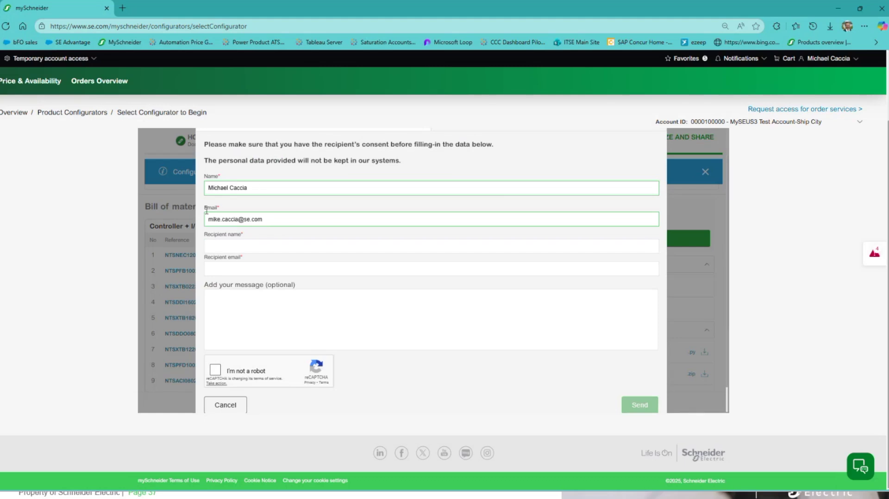
left_click(215, 246)
left_click(212, 270)
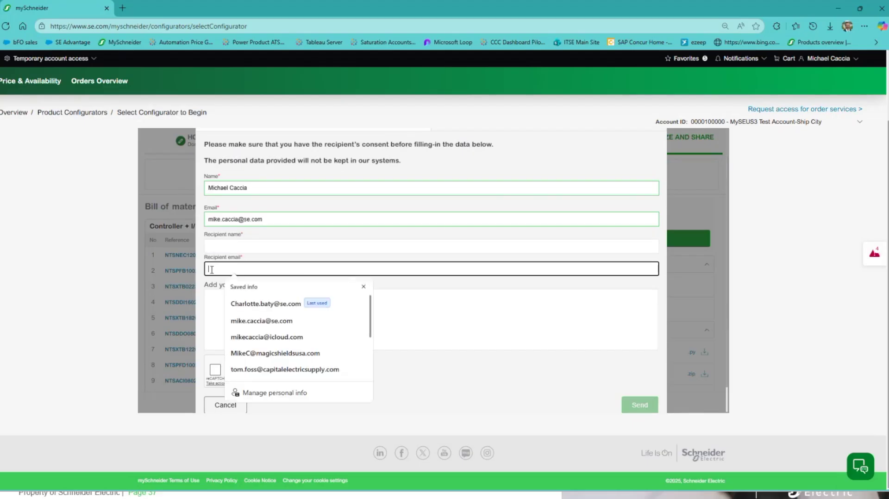
left_click(214, 314)
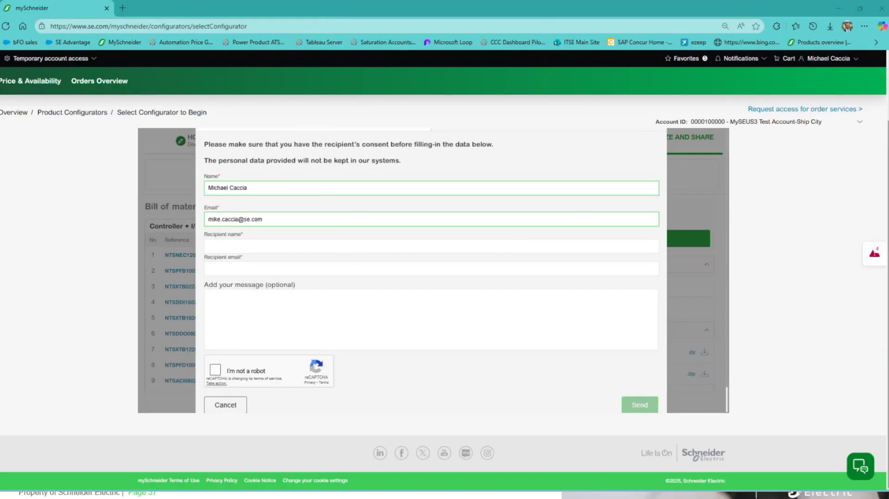
- Examine the project name, configuration ID and parts table in the received Bill of Material email, and cancel the open sharing form
left_click_drag(0, 65, 341, 77)
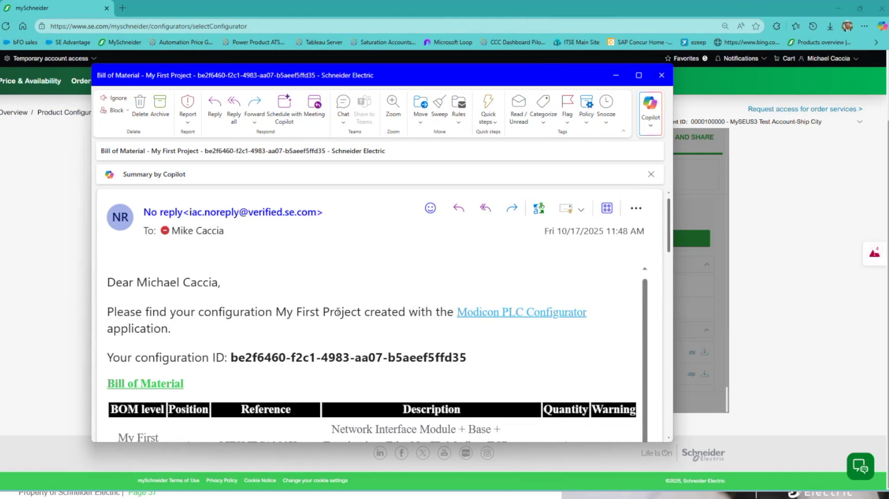
left_click_drag(277, 312, 344, 313)
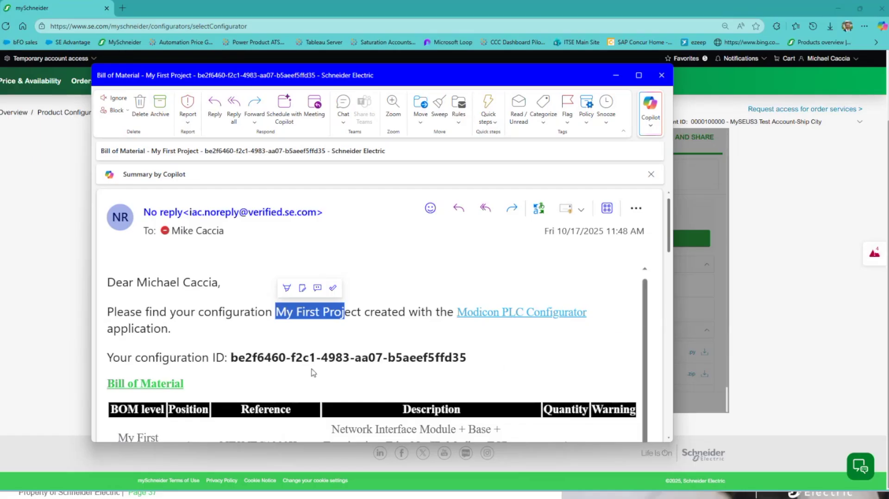
left_click_drag(231, 358, 482, 366)
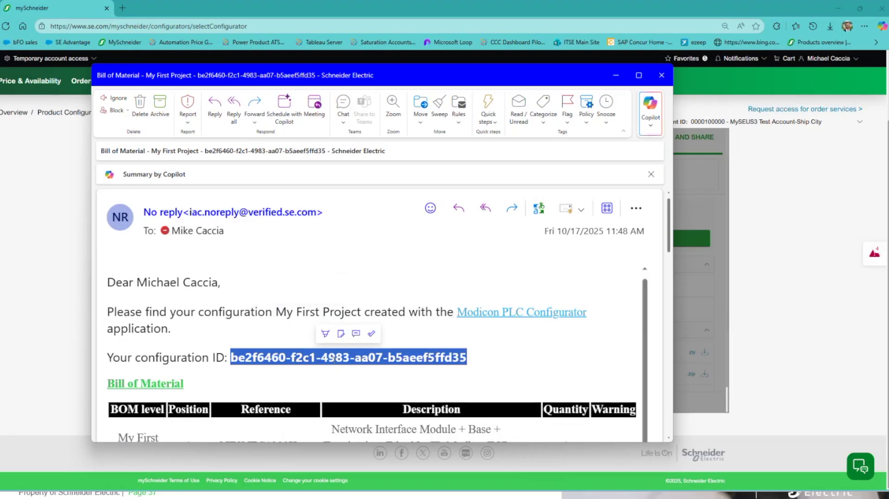
scroll(329, 358, "down", 1)
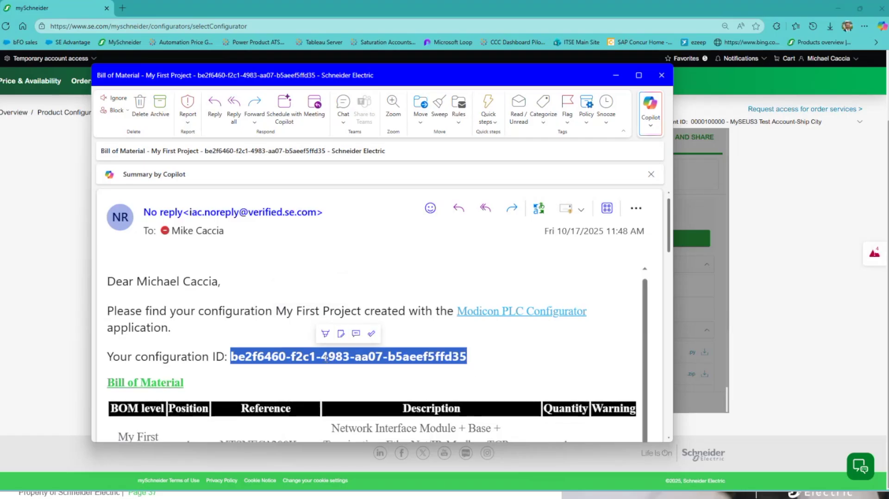
left_click(510, 356)
scroll(509, 356, "down", 4)
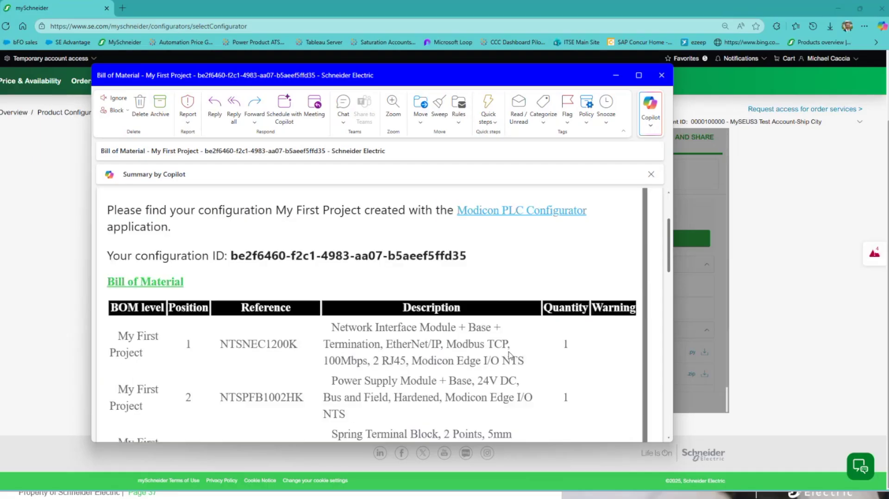
scroll(511, 355, "down", 7)
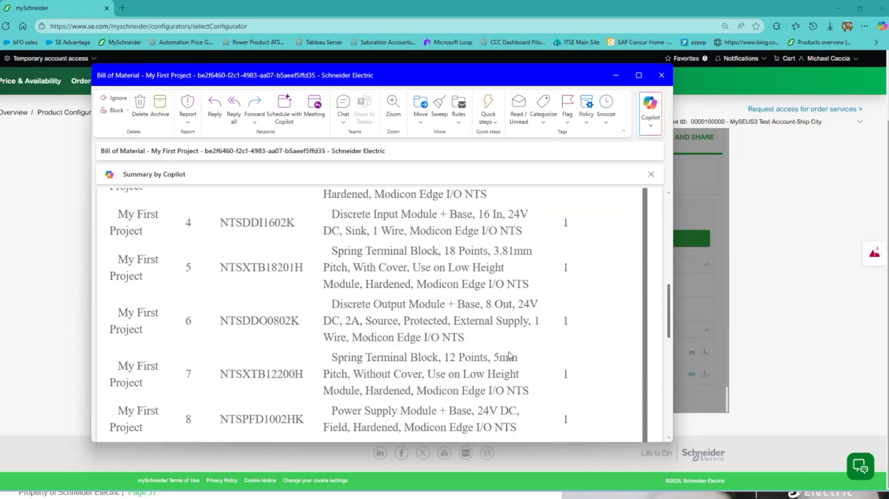
scroll(511, 356, "down", 5)
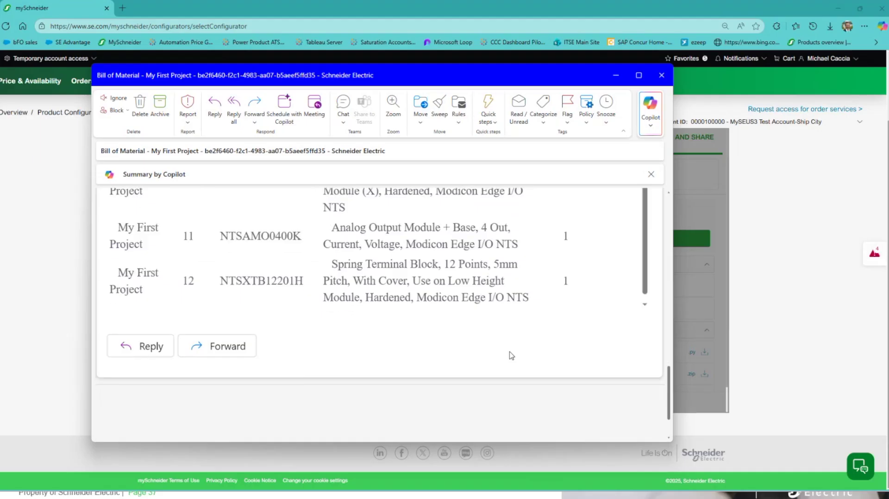
scroll(511, 356, "up", 5)
scroll(511, 356, "up", 12)
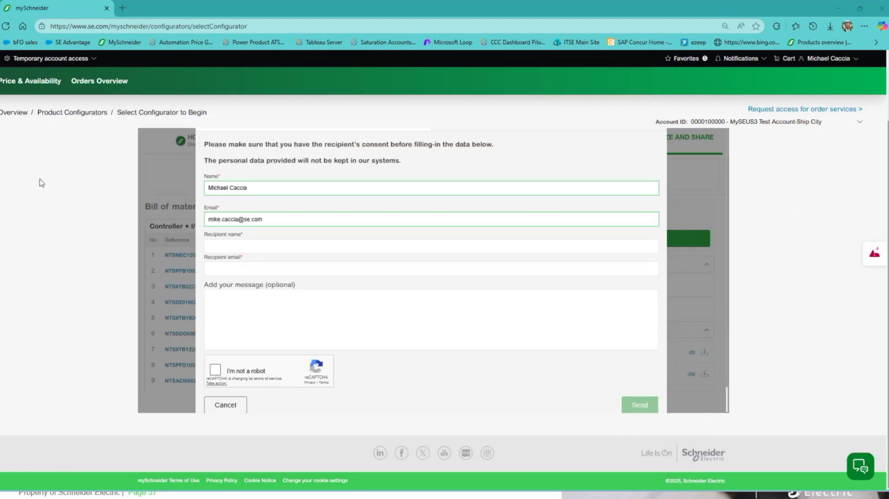
left_click(221, 407)
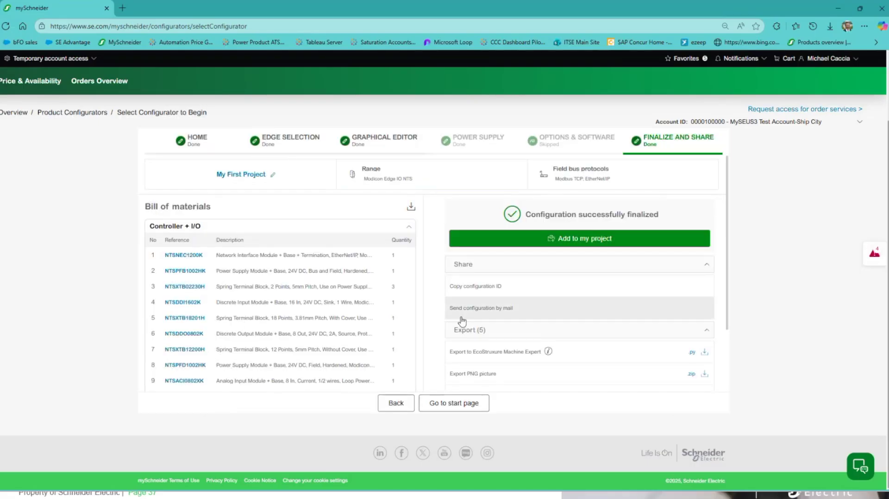
- Export the configuration to EcoStruxure Machine Expert and keep the downloaded My First Project.py file
scroll(466, 320, "down", 1)
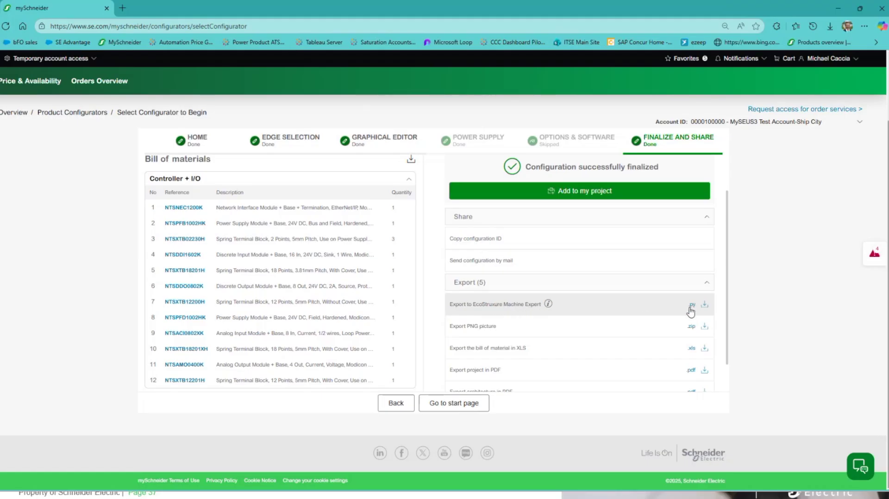
left_click(564, 312)
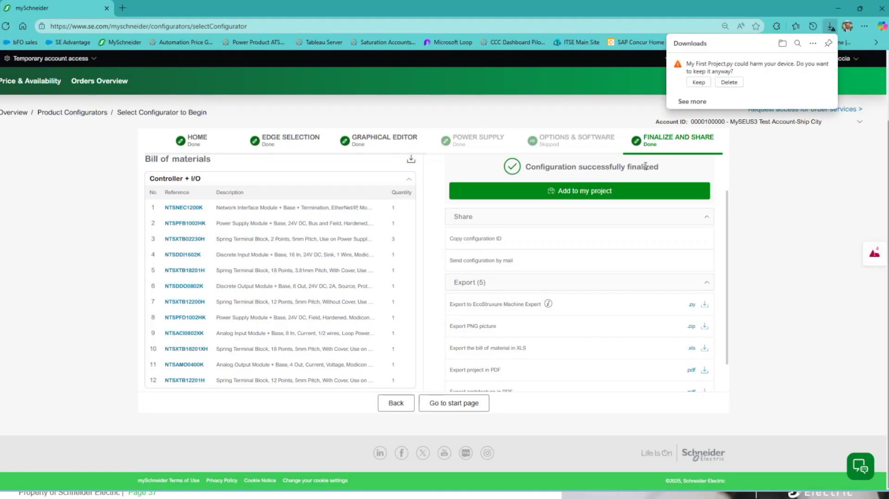
left_click(700, 83)
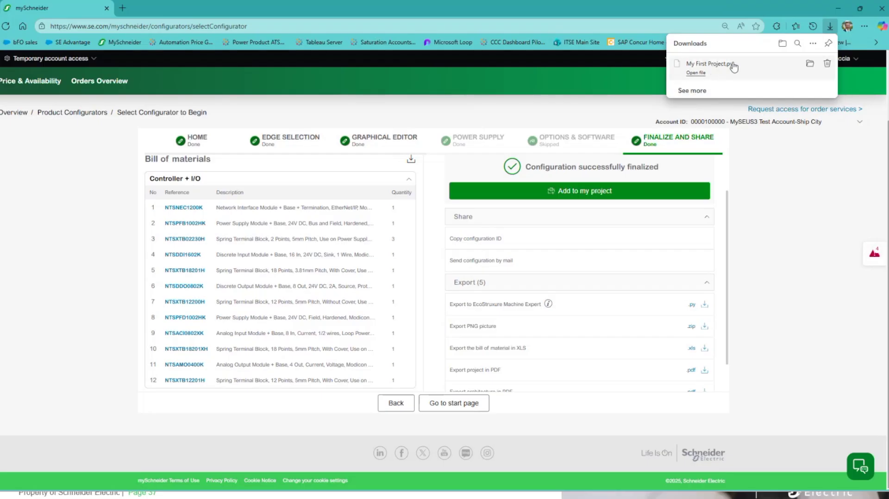
- Export the PNG picture, view the My First Project image inside the downloaded zip, and return to the configurator
left_click(472, 326)
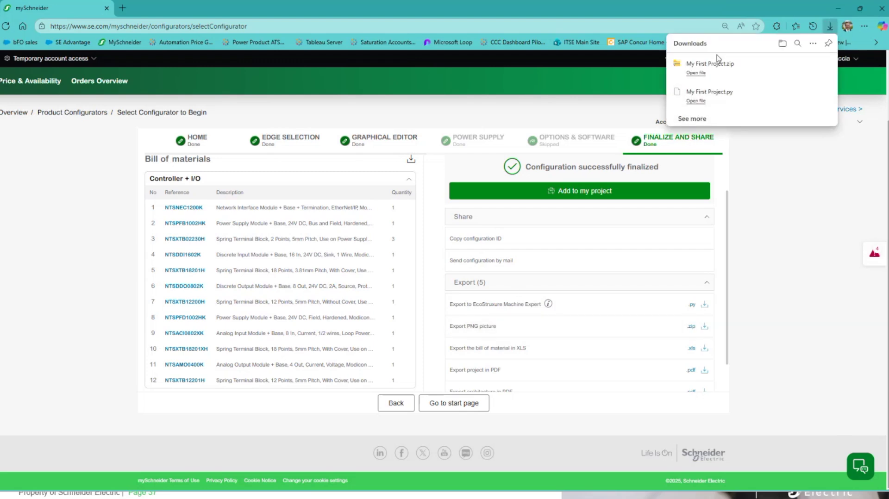
left_click(695, 73)
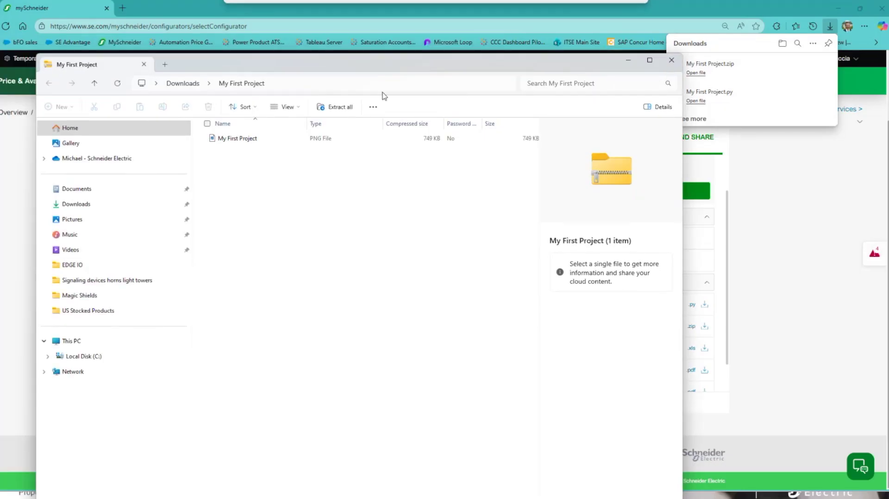
left_click(235, 139)
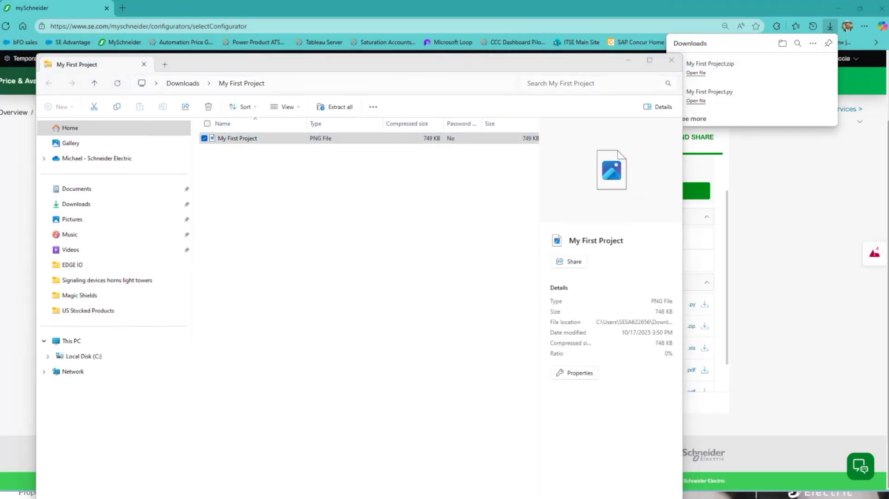
left_click_drag(287, 497, 376, 79)
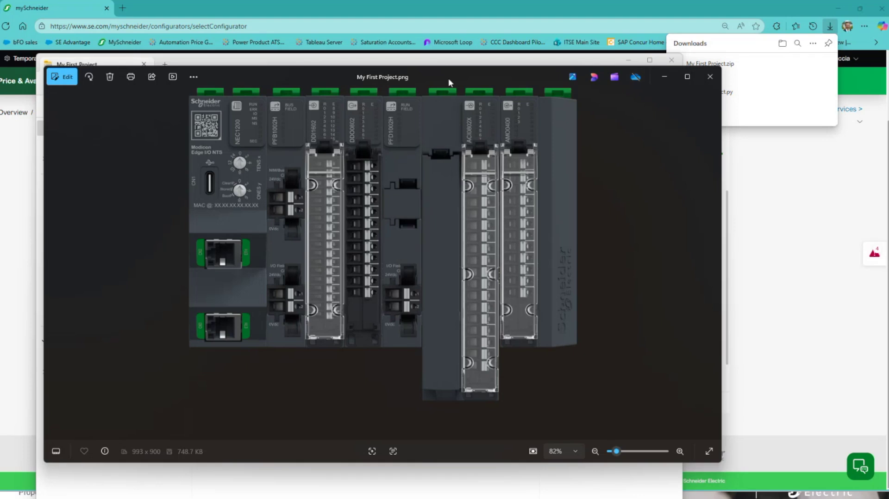
left_click_drag(451, 81, 0, 120)
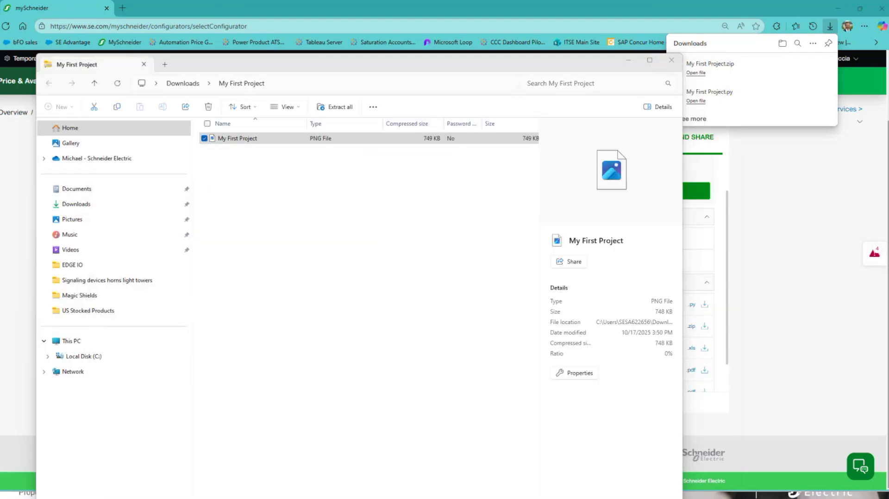
left_click(629, 61)
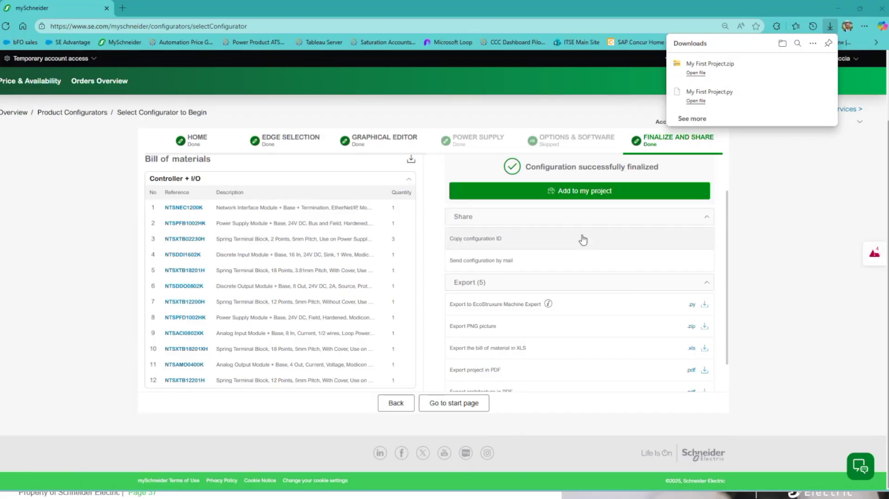
- Export the bill of material in XLS, review its configuration name, ID and item rows in Excel, and close the workbook
left_click(502, 350)
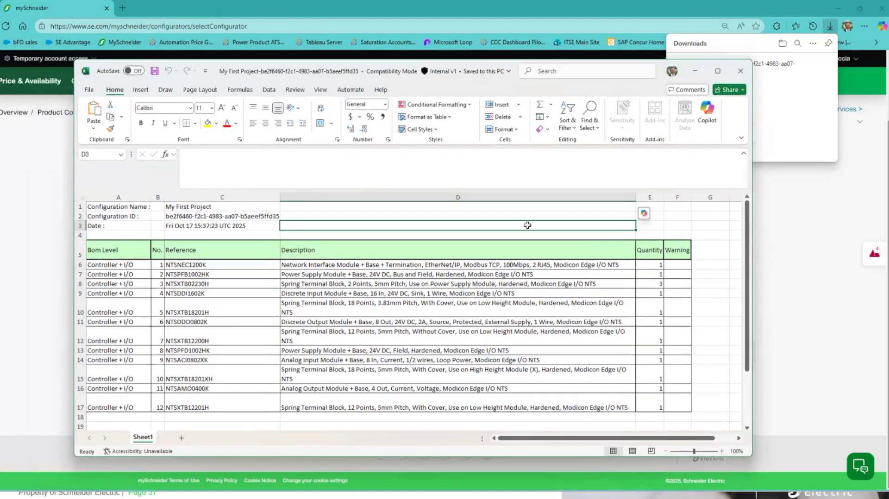
left_click_drag(111, 207, 218, 208)
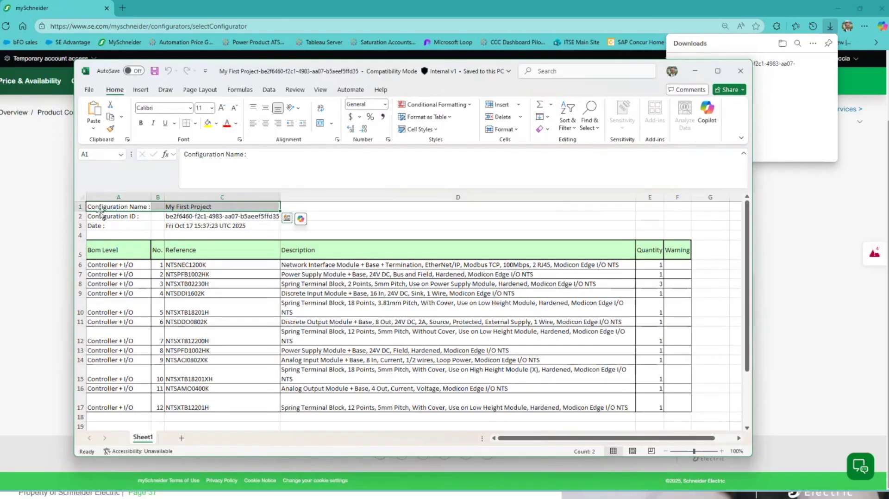
left_click(210, 217)
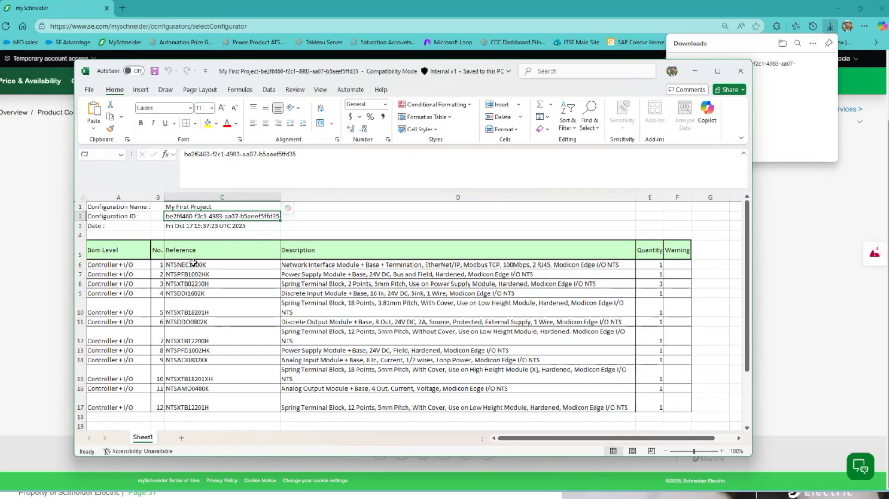
left_click_drag(158, 267, 163, 410)
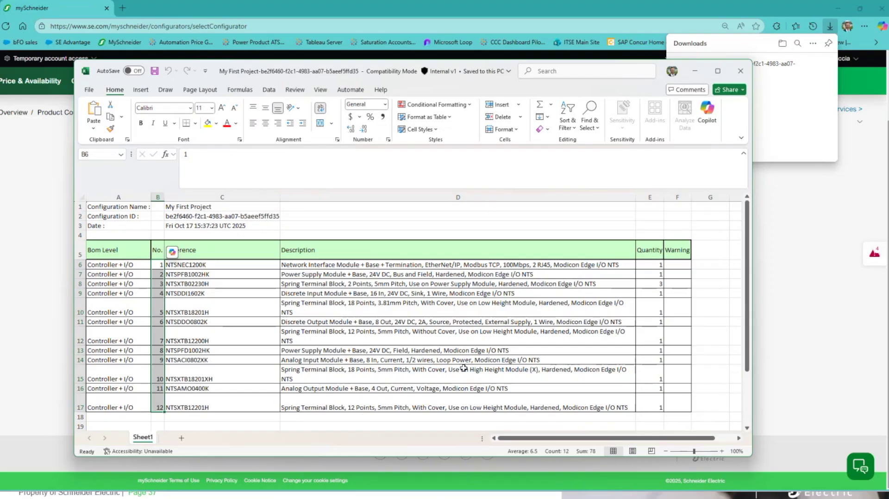
scroll(275, 375, "down", 1)
scroll(275, 374, "up", 1)
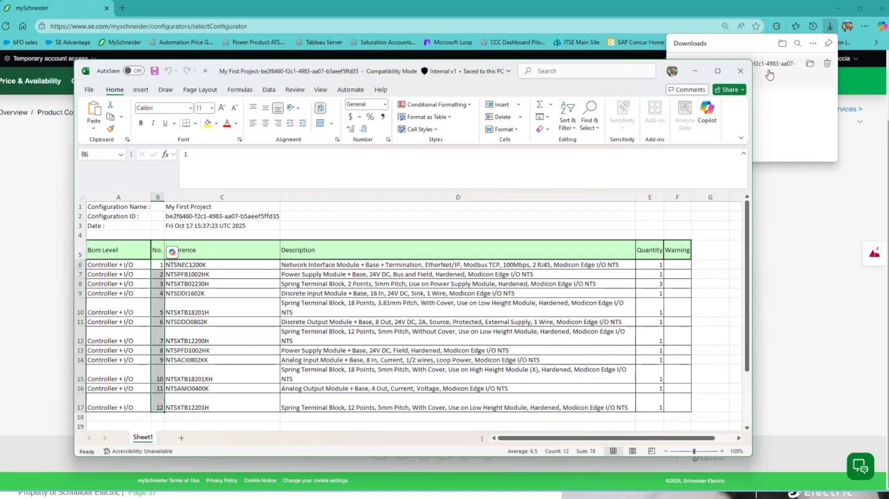
left_click(741, 73)
left_click(741, 73)
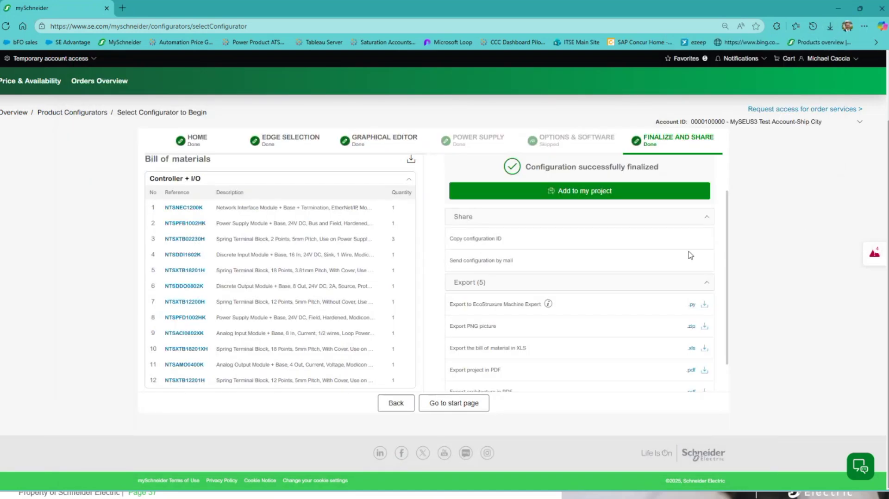
- Export the project in PDF and open the file to review its architecture, island configuration and IO lists
scroll(456, 315, "down", 1)
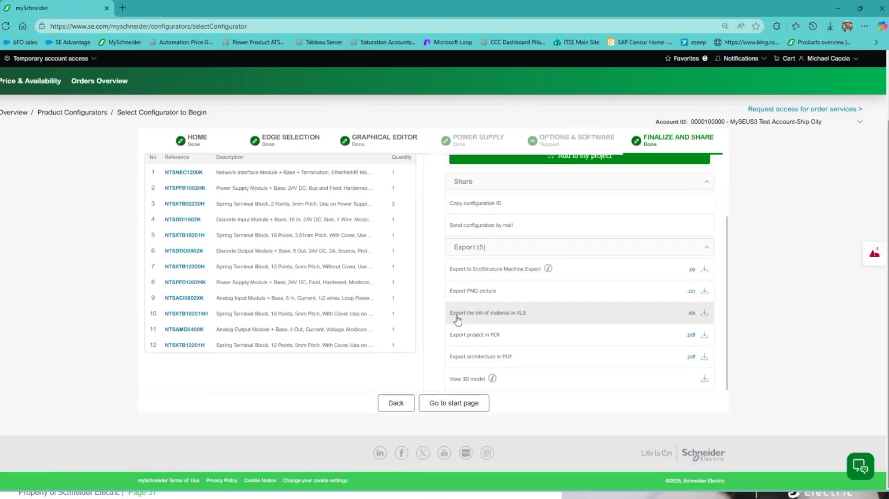
left_click(484, 337)
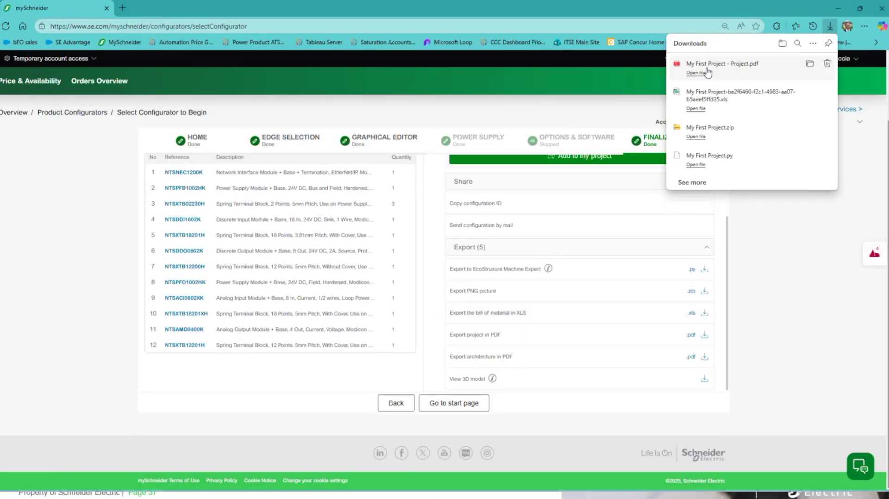
left_click(696, 72)
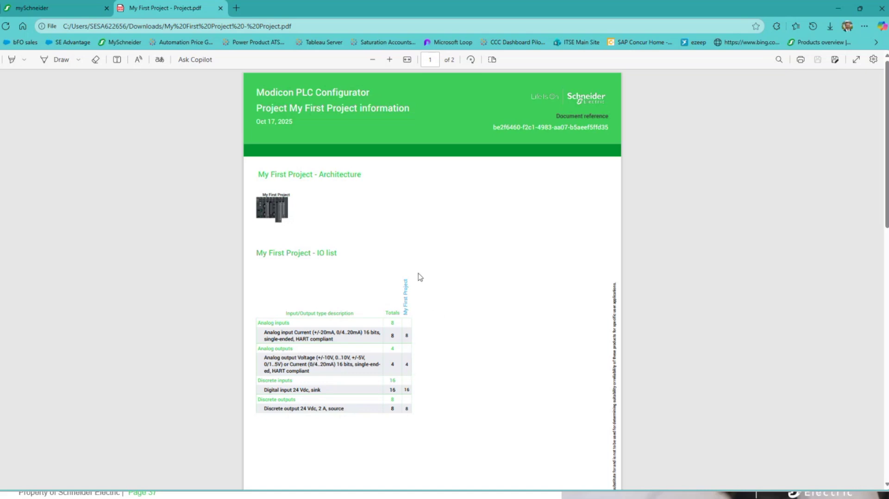
scroll(466, 300, "down", 8)
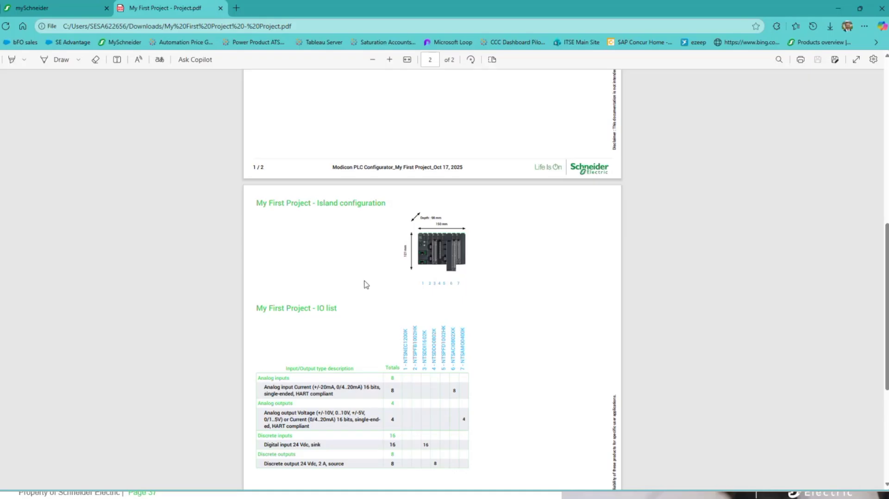
scroll(366, 285, "down", 1)
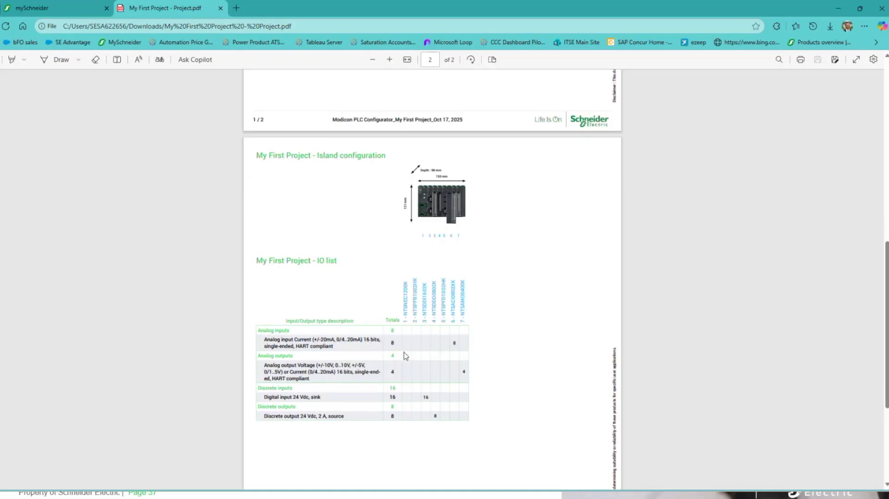
scroll(391, 371, "down", 4)
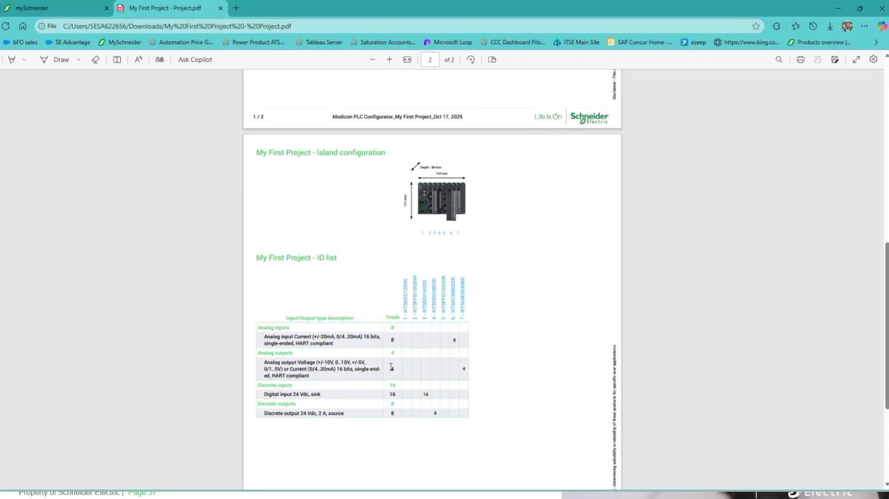
scroll(392, 369, "up", 5)
scroll(392, 369, "down", 5)
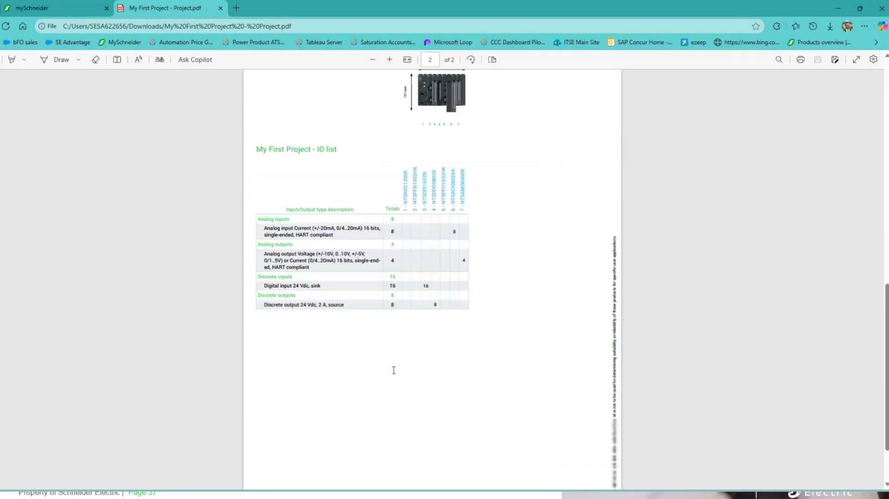
- Close the project PDF, export the architecture in PDF, and view the downloaded My First Project - Architecture.pdf before returning to the configurator
scroll(396, 371, "up", 14)
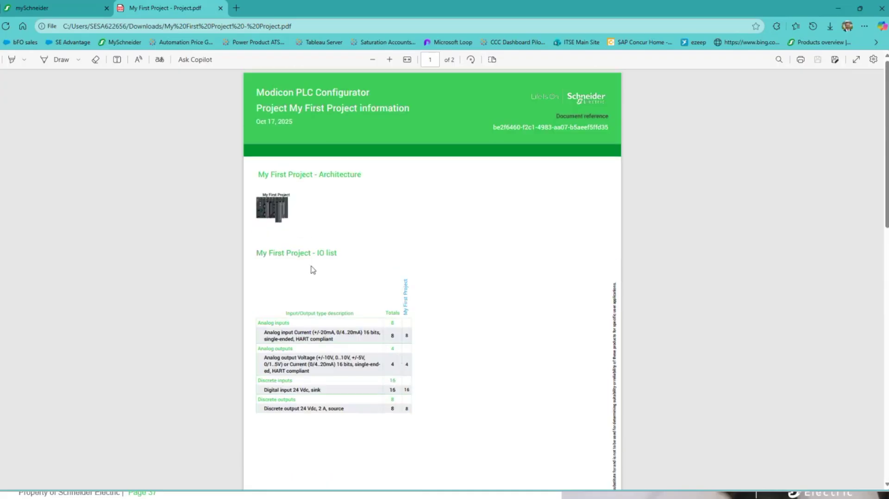
left_click(221, 9)
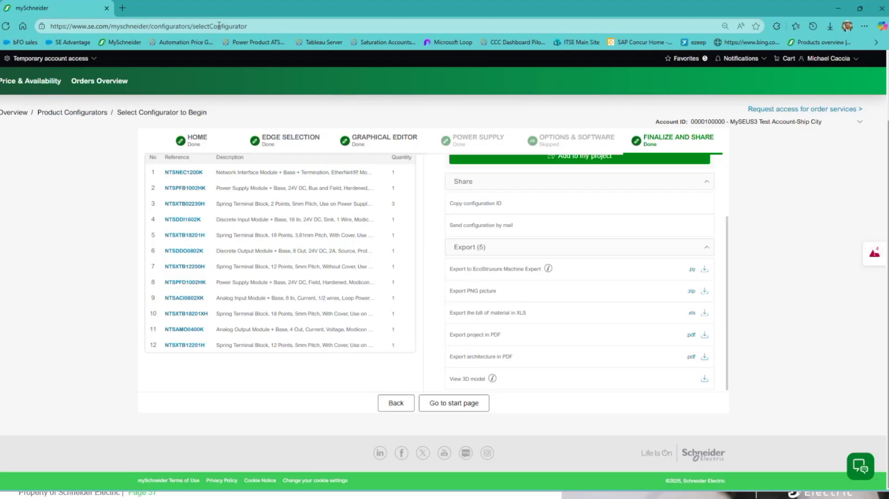
left_click(483, 361)
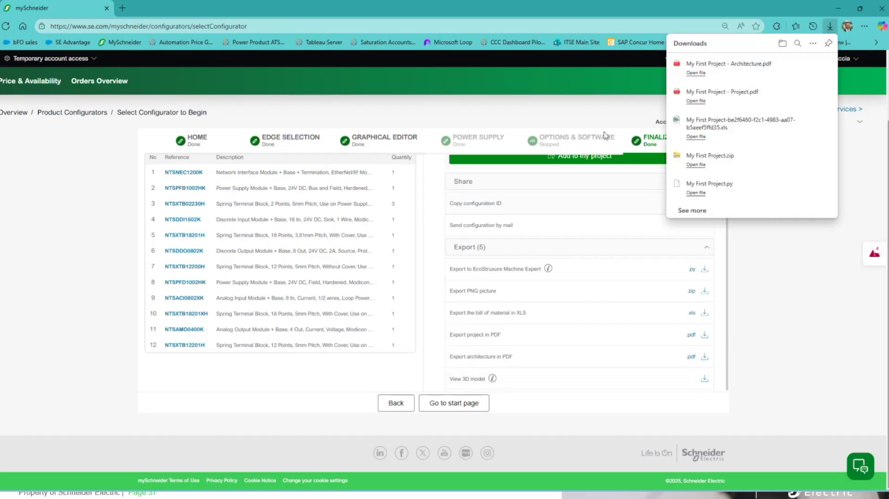
left_click(695, 73)
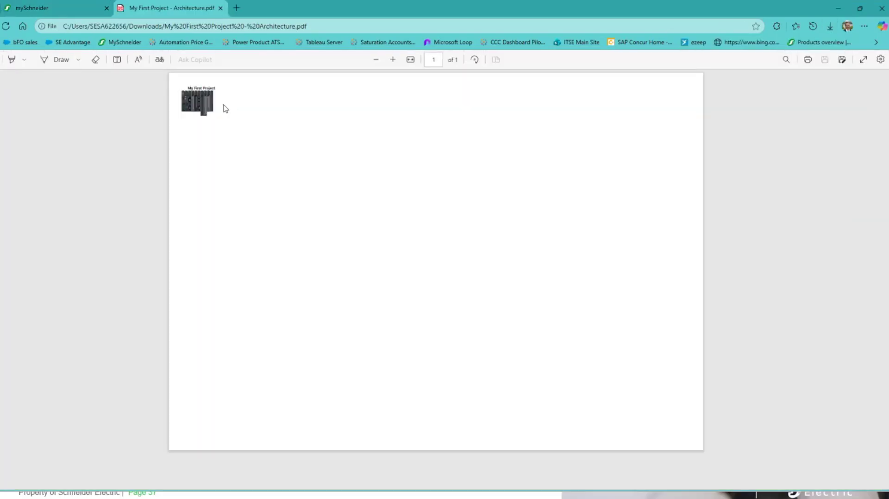
left_click(221, 9)
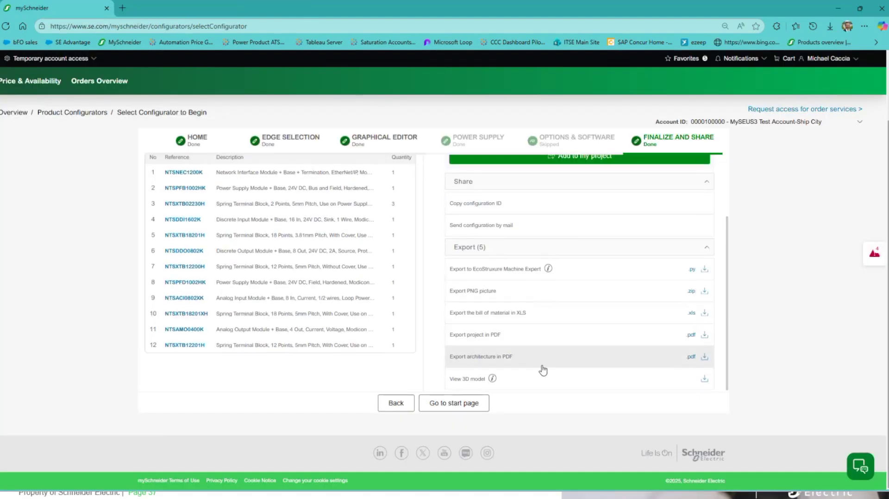
- Open the 3D model of the configured island and rotate it to examine its top, front and side
left_click(470, 380)
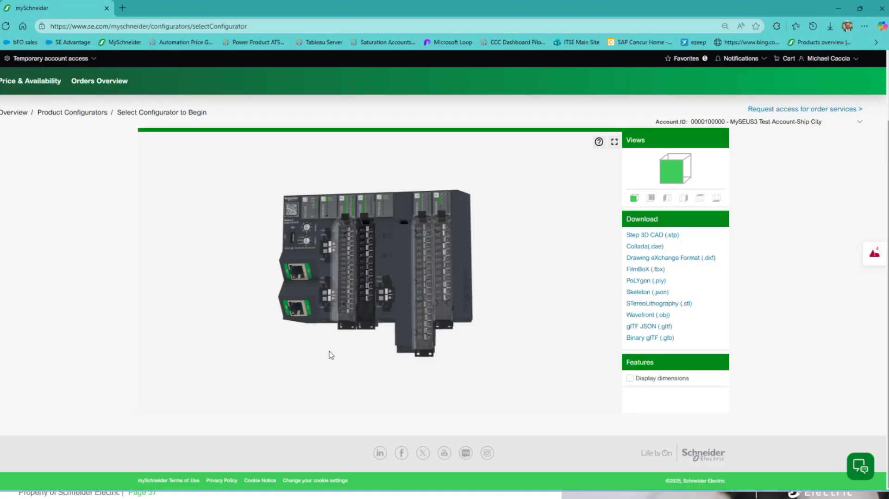
left_click_drag(337, 353, 357, 263)
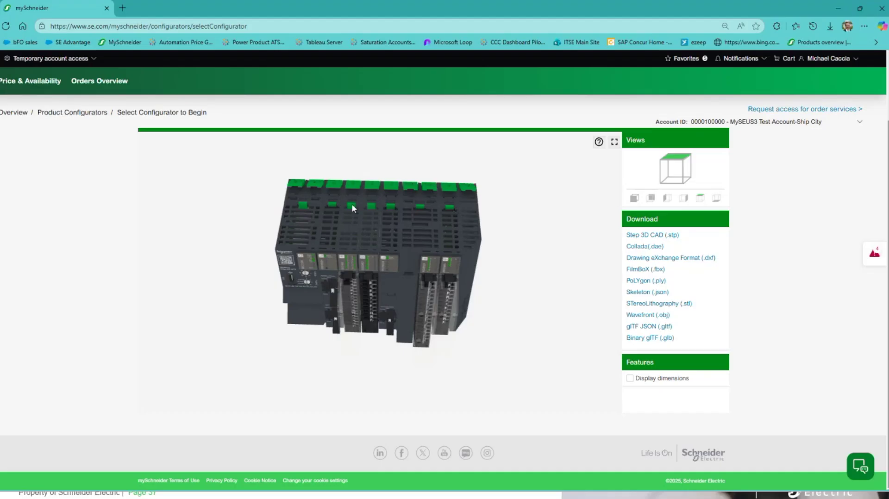
left_click_drag(357, 304, 365, 260)
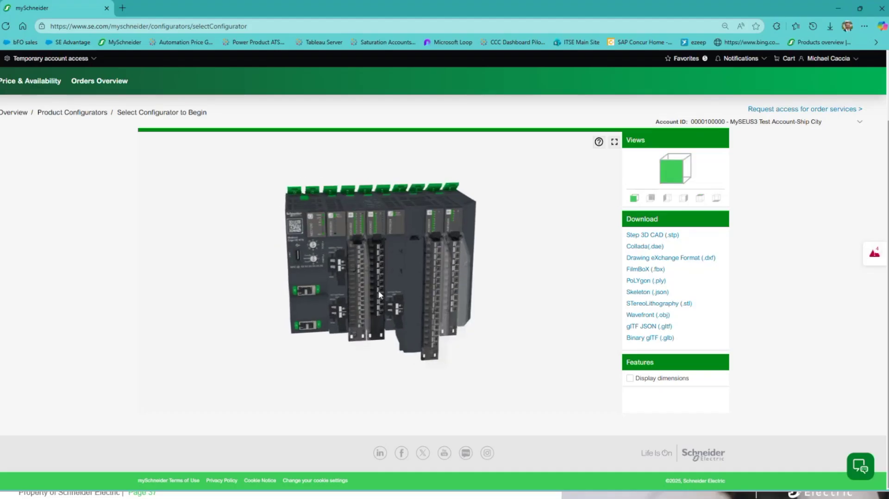
left_click_drag(404, 281, 494, 279)
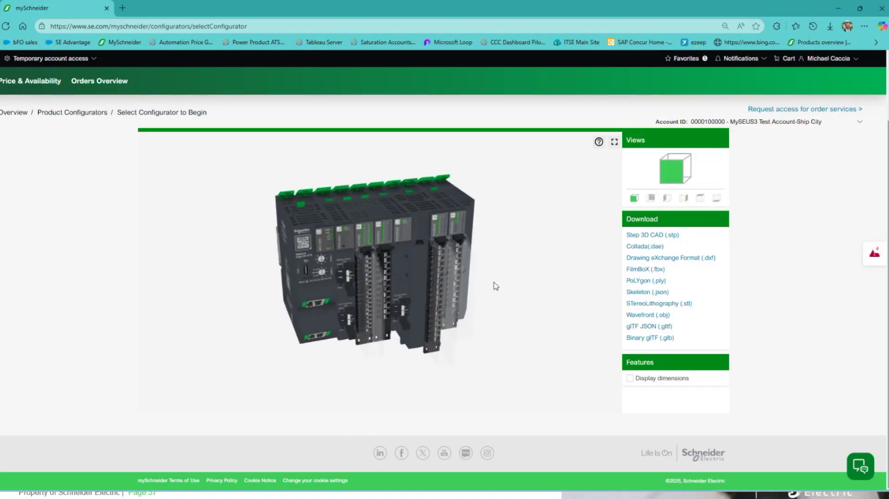